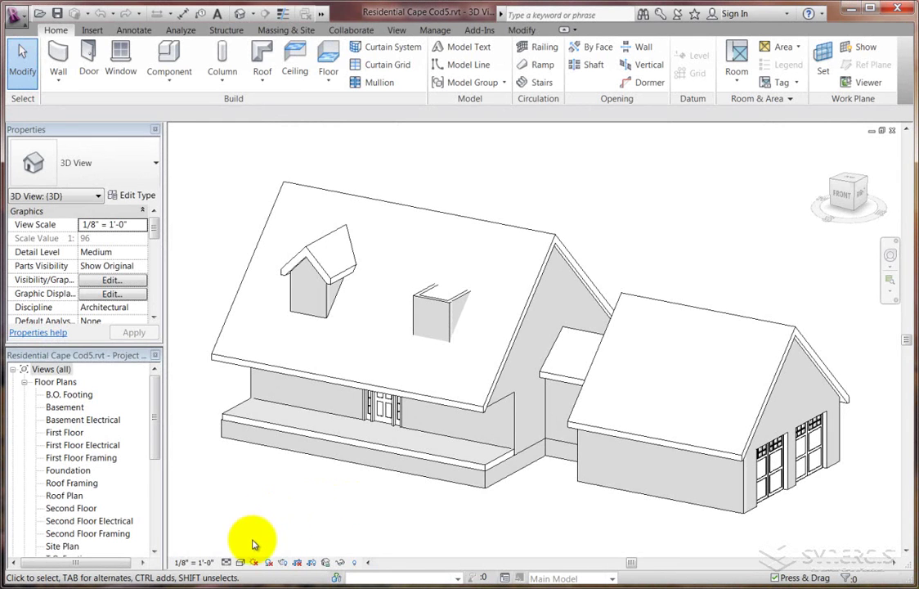
# - Switch the 3D view to Shaded and orbit down onto the second dormer's roofless walls
pyautogui.click(241, 563)
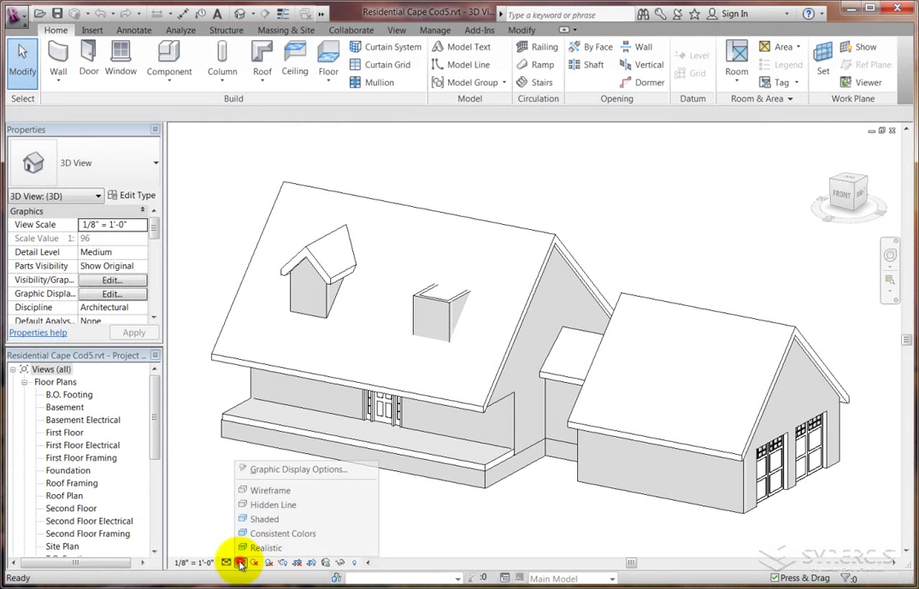
pyautogui.click(270, 520)
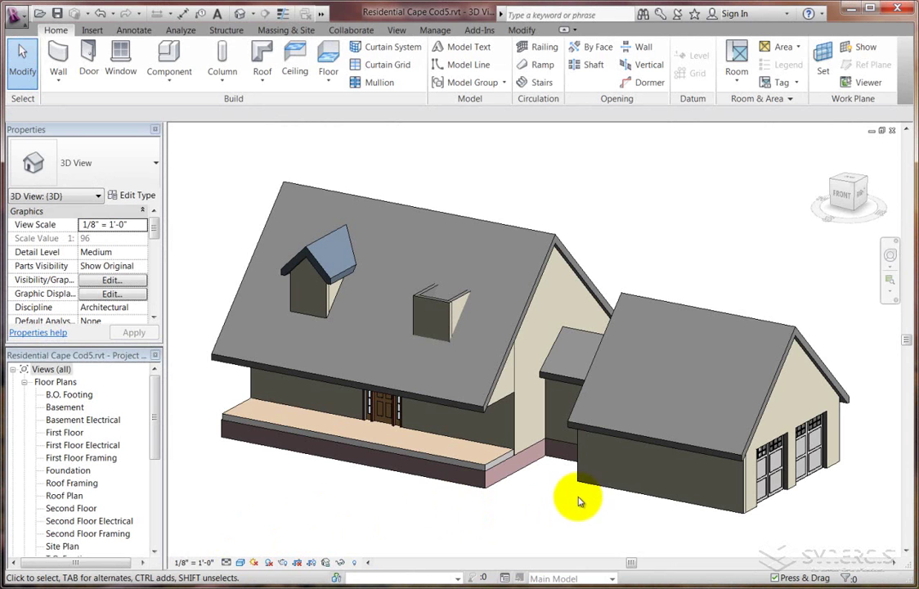
pyautogui.keyDown('shift'); pyautogui.moveTo(603, 502); pyautogui.dragTo(573, 302, button='middle'); pyautogui.keyUp('shift')
pyautogui.scroll(3, 444, 335)
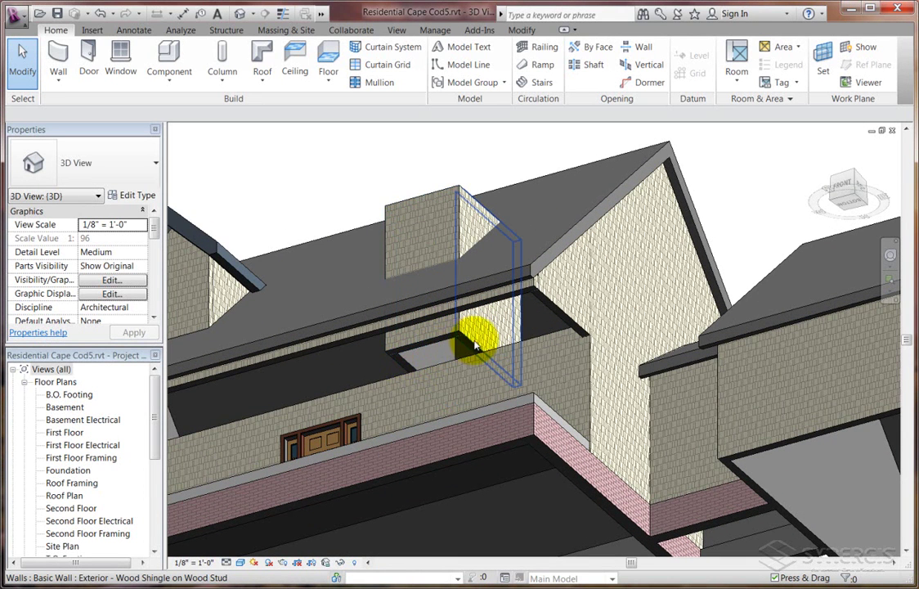
pyautogui.keyDown('shift'); pyautogui.moveTo(467, 349); pyautogui.dragTo(389, 358, button='middle'); pyautogui.keyUp('shift')
pyautogui.keyDown('shift'); pyautogui.moveTo(432, 262); pyautogui.dragTo(435, 412, button='middle'); pyautogui.keyUp('shift')
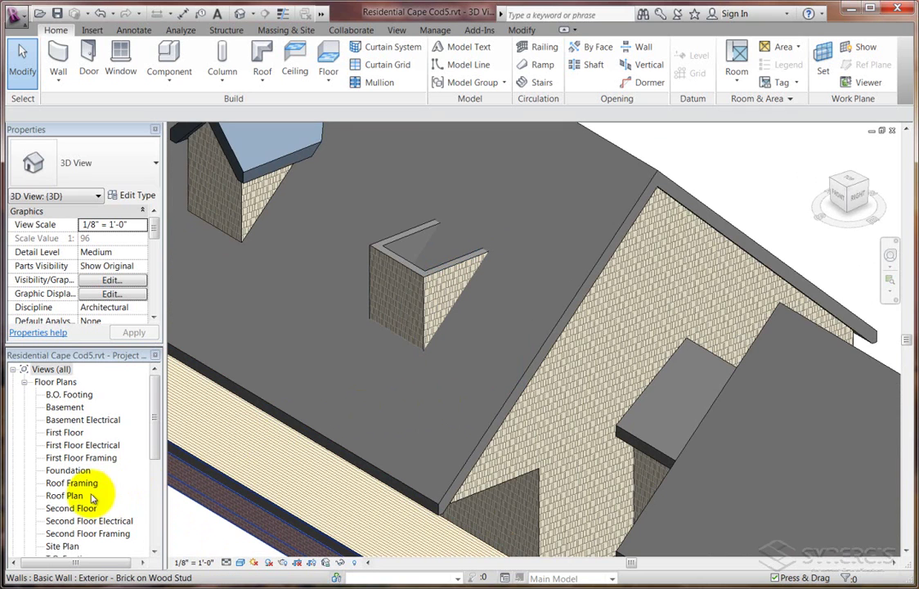
# - Open the Roof Plan view, zoom in, and try the Shaded visual style
pyautogui.doubleClick(64, 496)
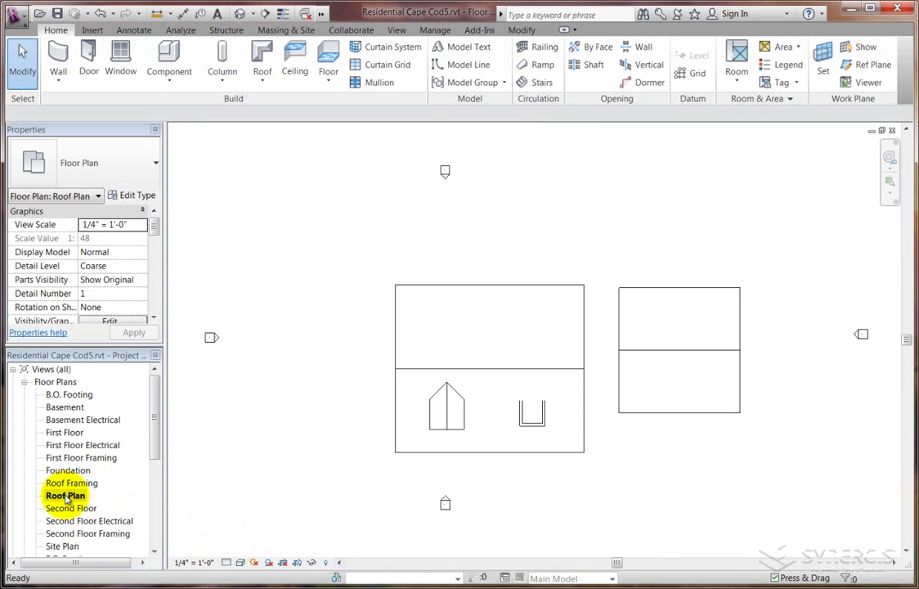
pyautogui.scroll(3, 543, 466)
pyautogui.scroll(1, 548, 460)
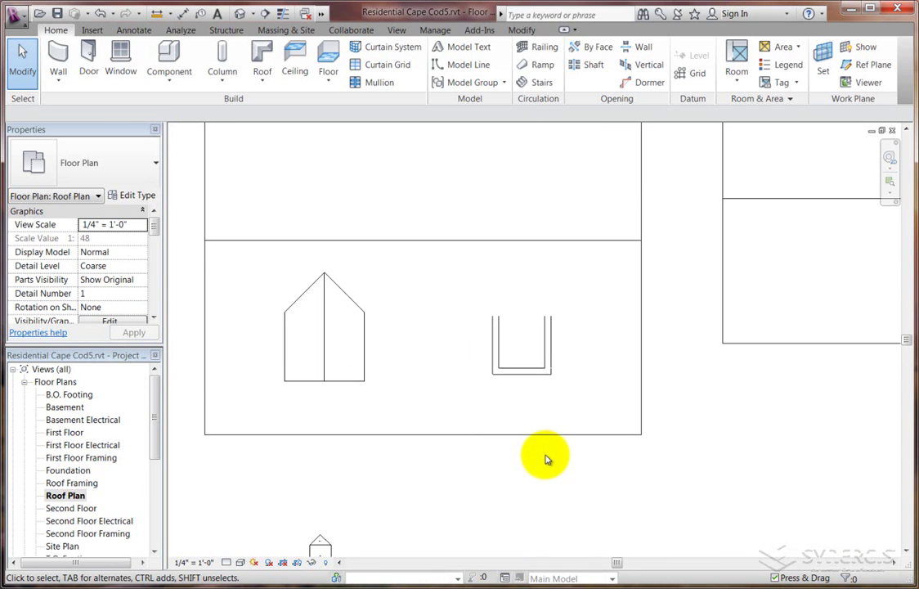
pyautogui.click(240, 562)
pyautogui.click(237, 518)
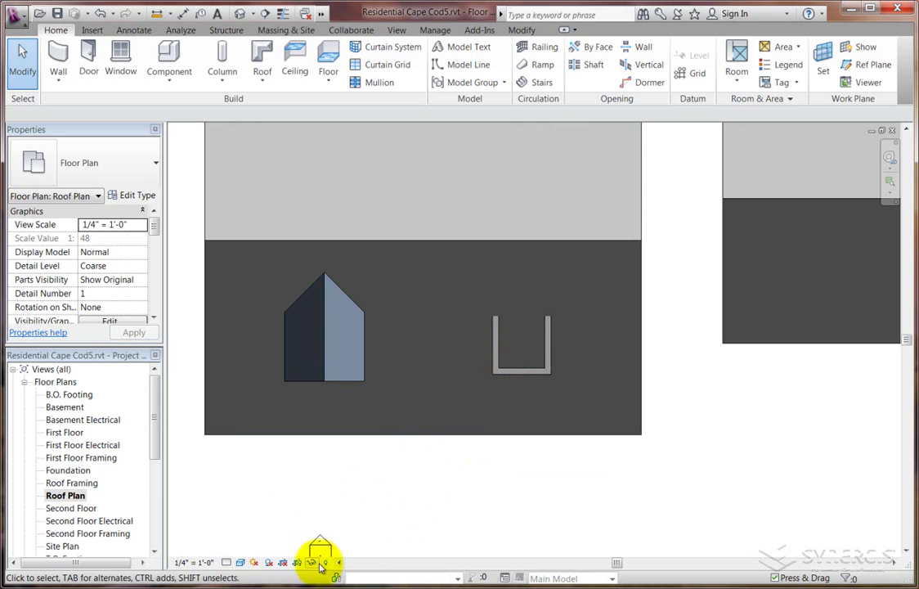
# - Return the Roof Plan to Hidden Line and centre the view on the dormer walls
pyautogui.click(240, 562)
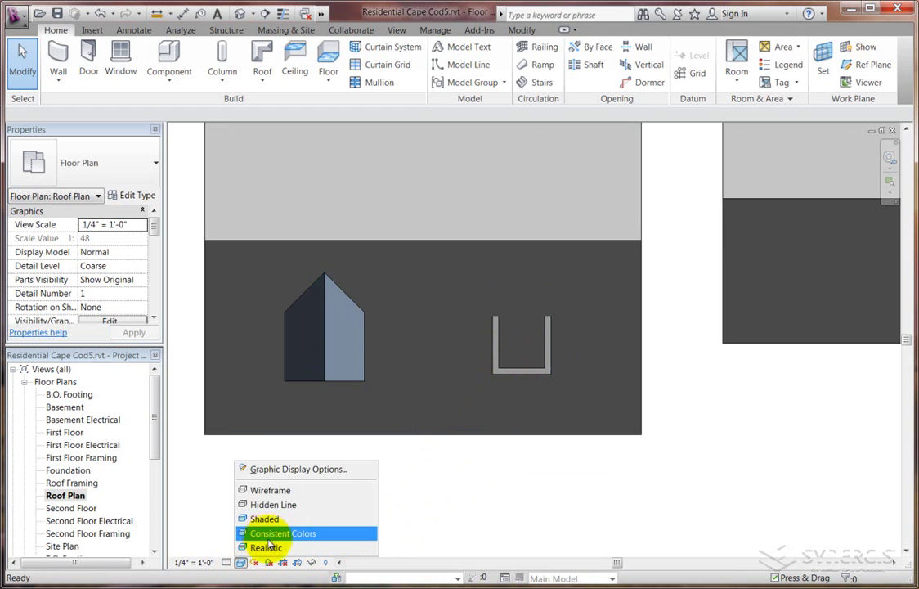
pyautogui.click(273, 505)
pyautogui.scroll(2, 546, 381)
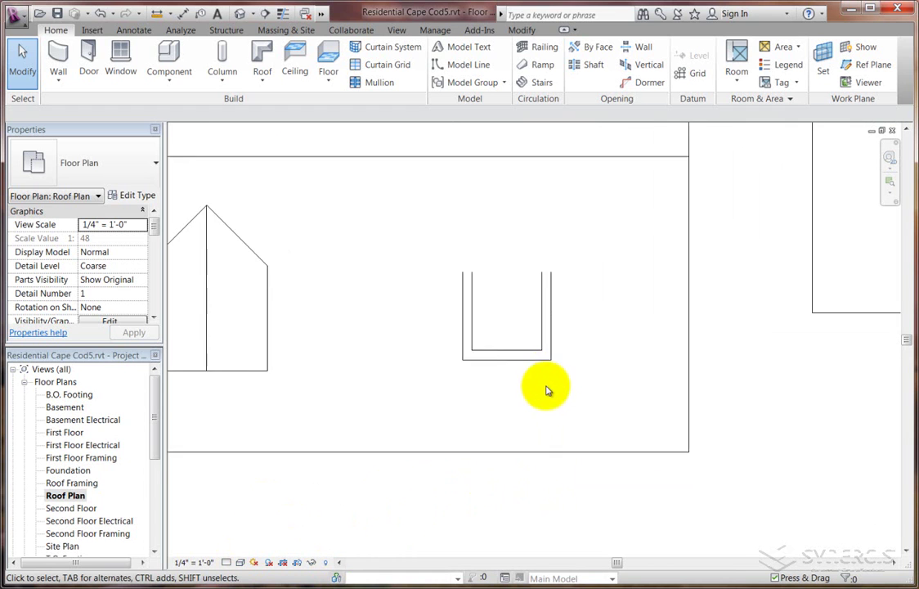
pyautogui.scroll(2, 546, 381)
pyautogui.moveTo(520, 384); pyautogui.dragTo(547, 508, button='middle')
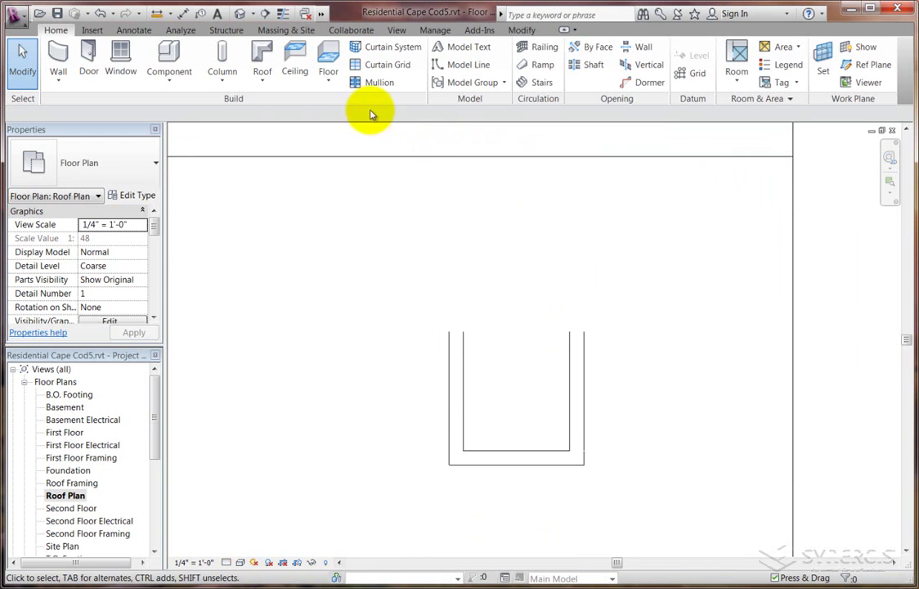
# - Sketch a roof footprint with 0' 10" overhang: sloped dormer side walls, non-sloping front wall
pyautogui.click(262, 83)
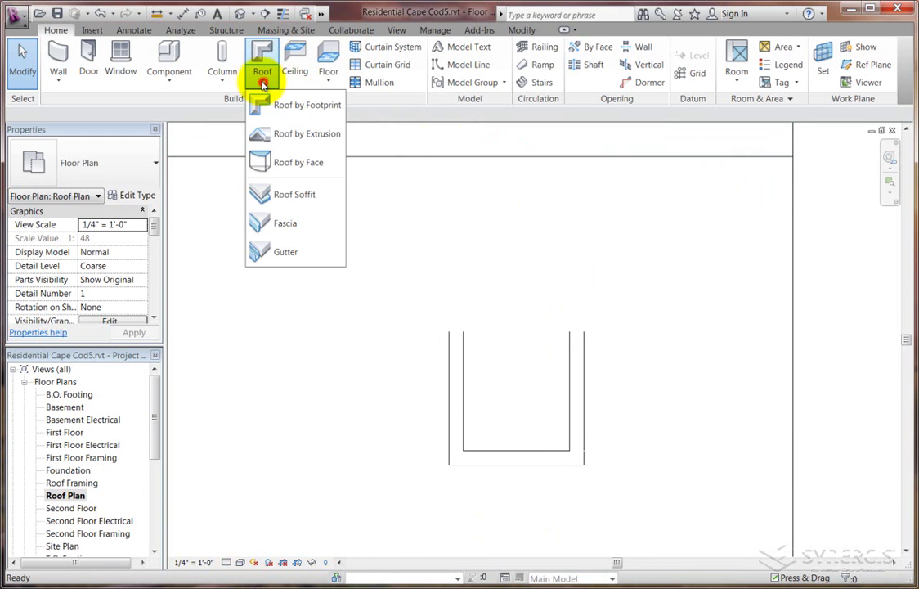
pyautogui.click(276, 104)
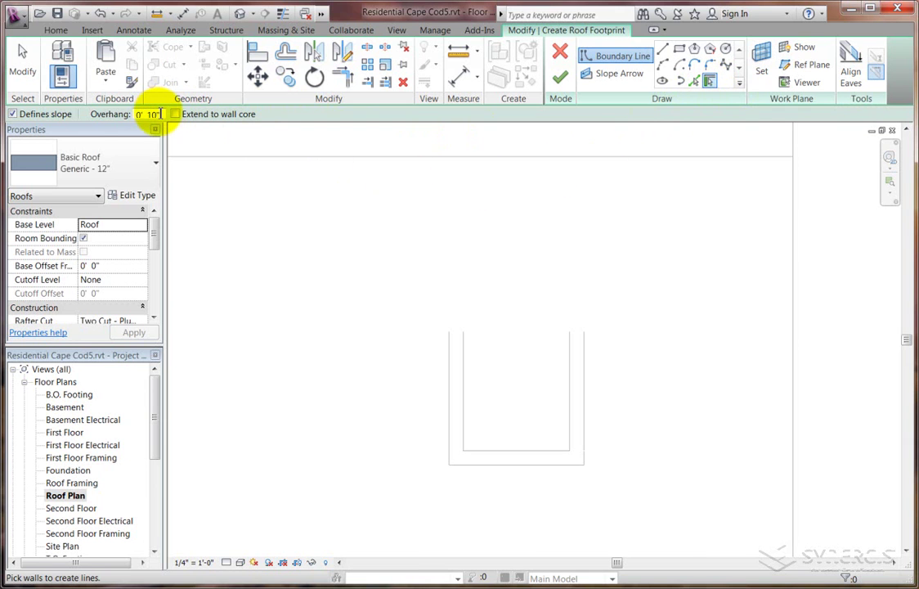
pyautogui.moveTo(163, 114); pyautogui.dragTo(127, 113)
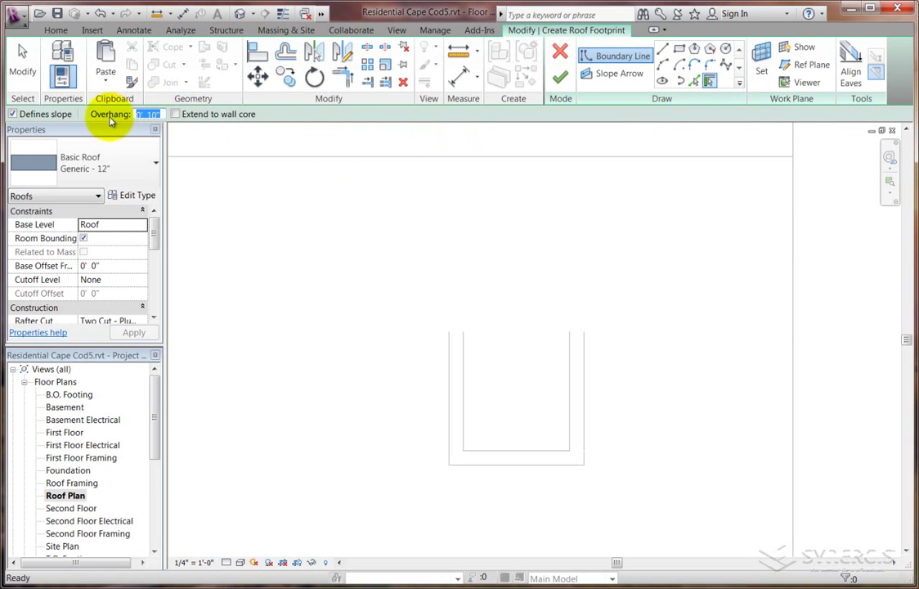
pyautogui.click(444, 390)
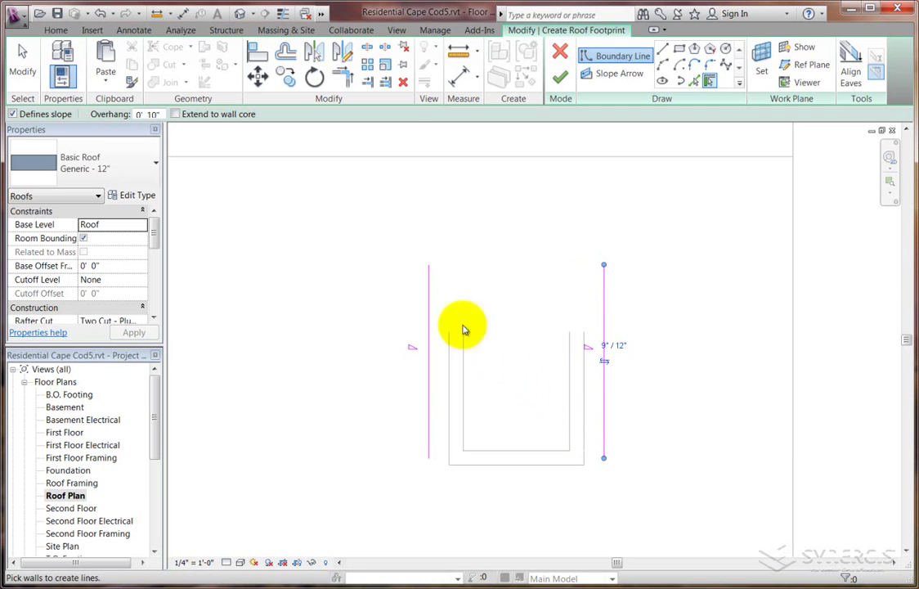
pyautogui.click(13, 114)
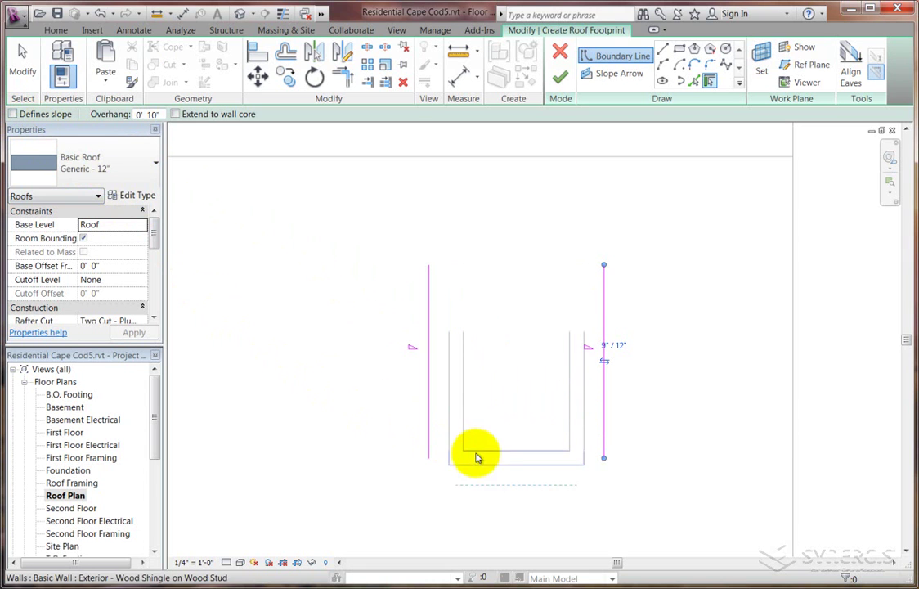
pyautogui.click(501, 467)
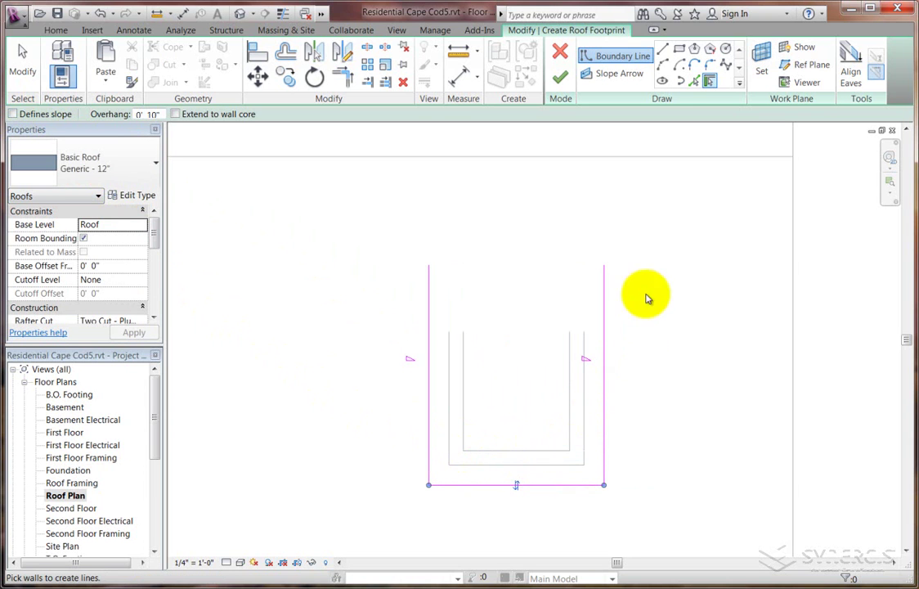
# - Draw a straight back line joining the tops of the two side boundary lines
pyautogui.click(663, 51)
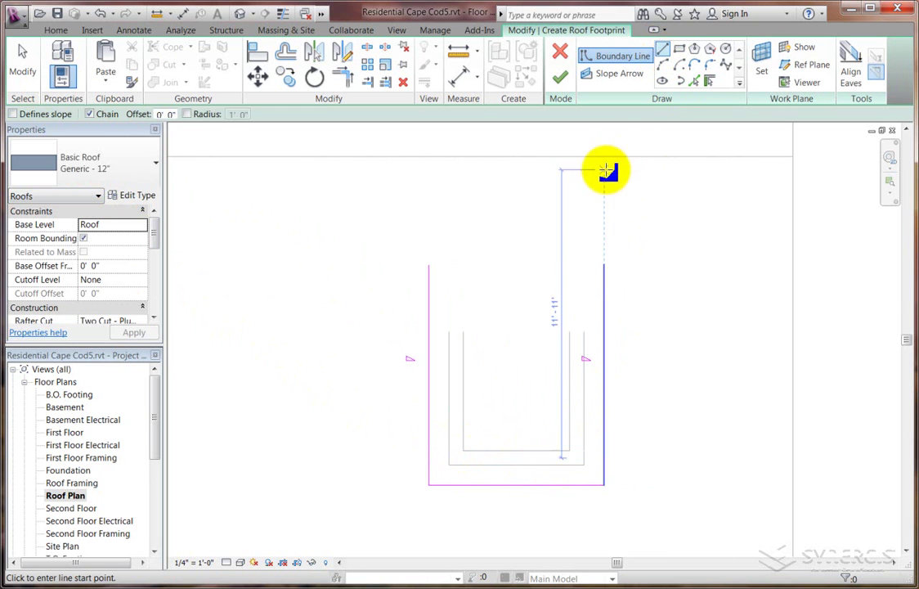
pyautogui.click(428, 266)
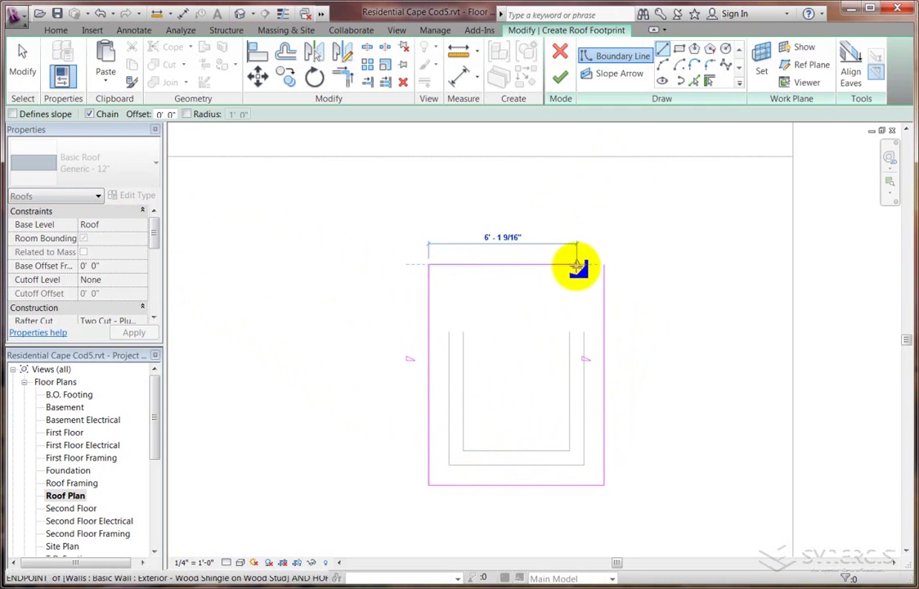
pyautogui.click(604, 267)
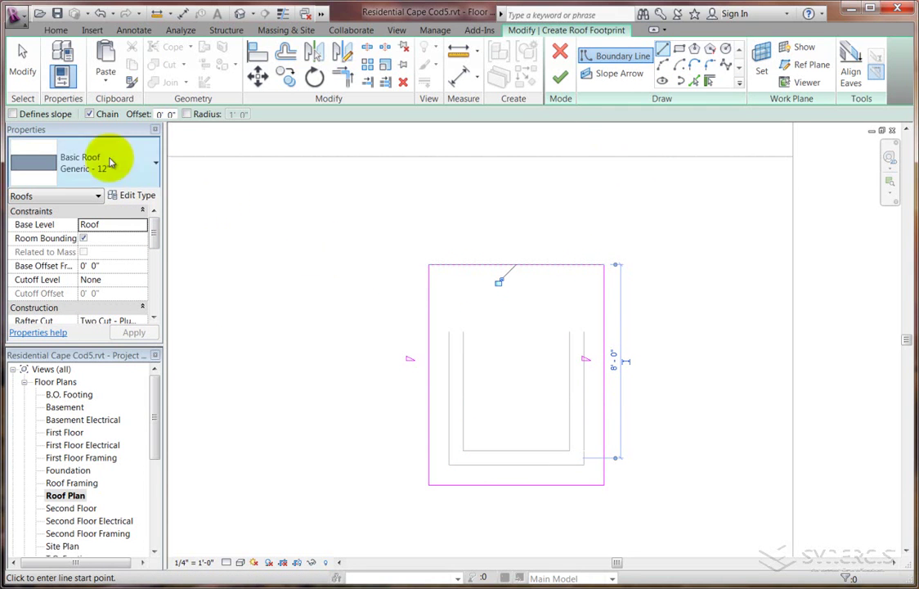
pyautogui.click(27, 70)
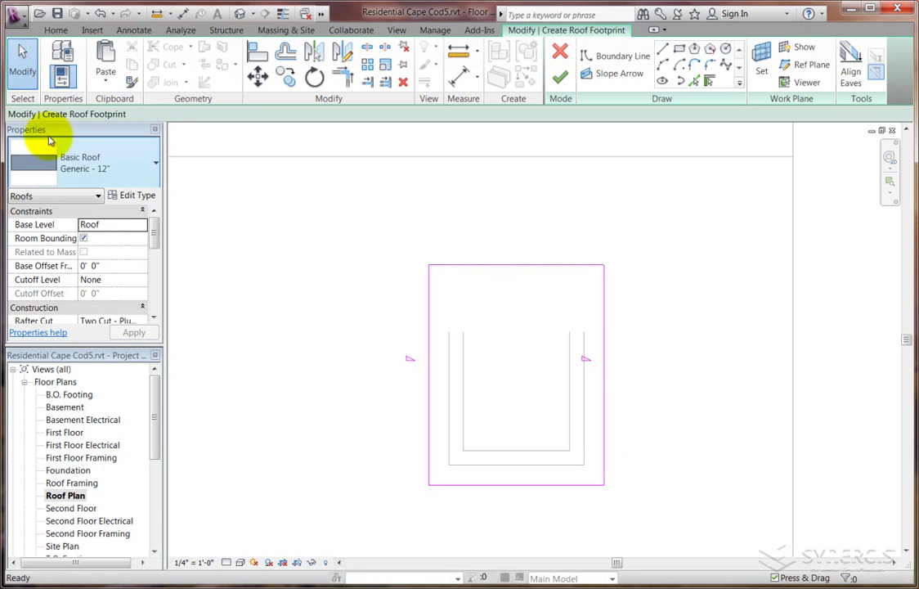
# - Change the slope of both side boundary lines to 12"/12"
pyautogui.click(427, 346)
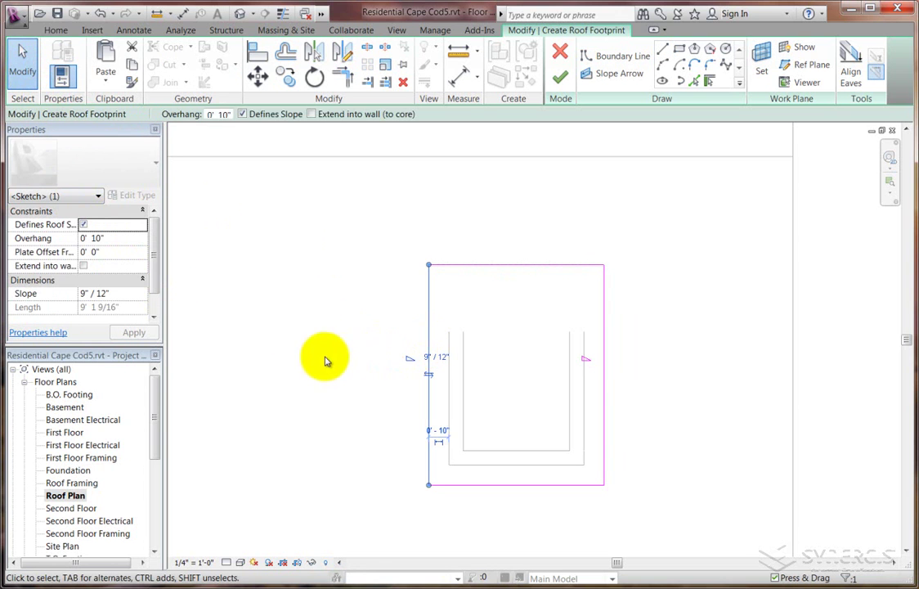
pyautogui.doubleClick(85, 293)
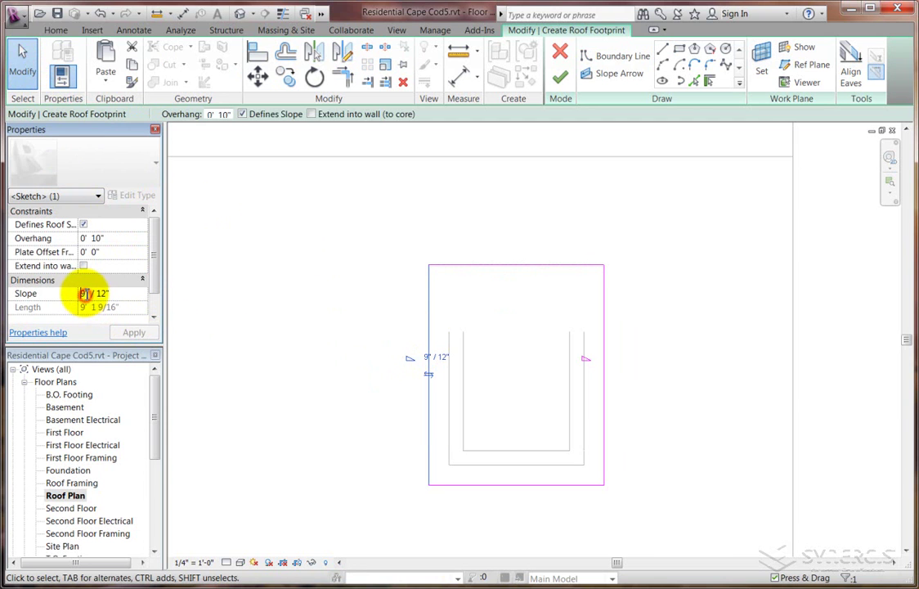
pyautogui.write('12')
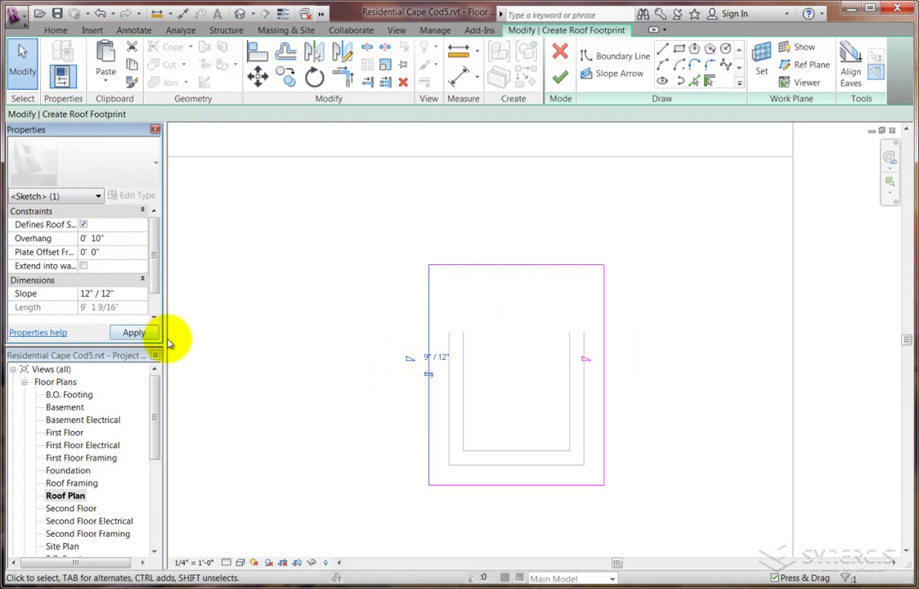
pyautogui.click(603, 415)
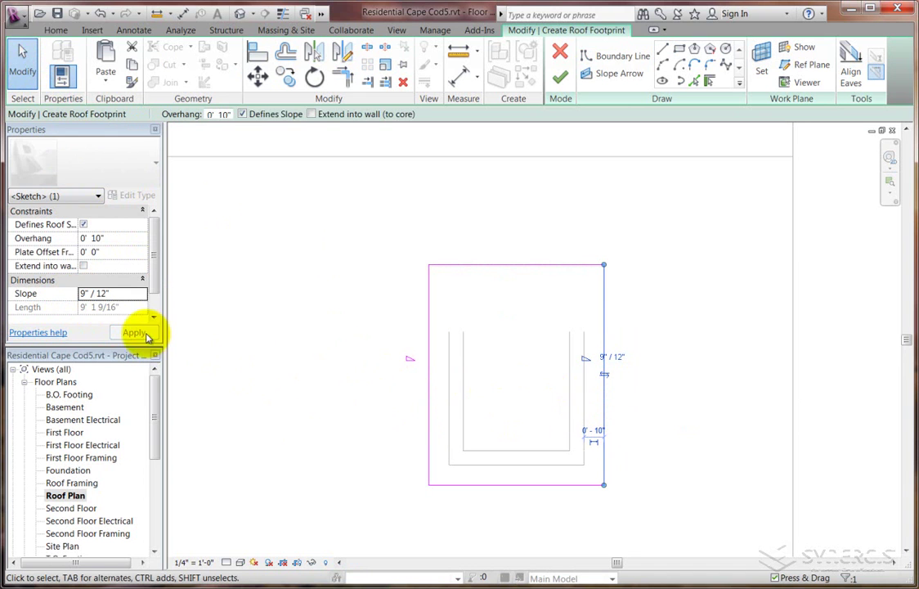
pyautogui.doubleClick(83, 293)
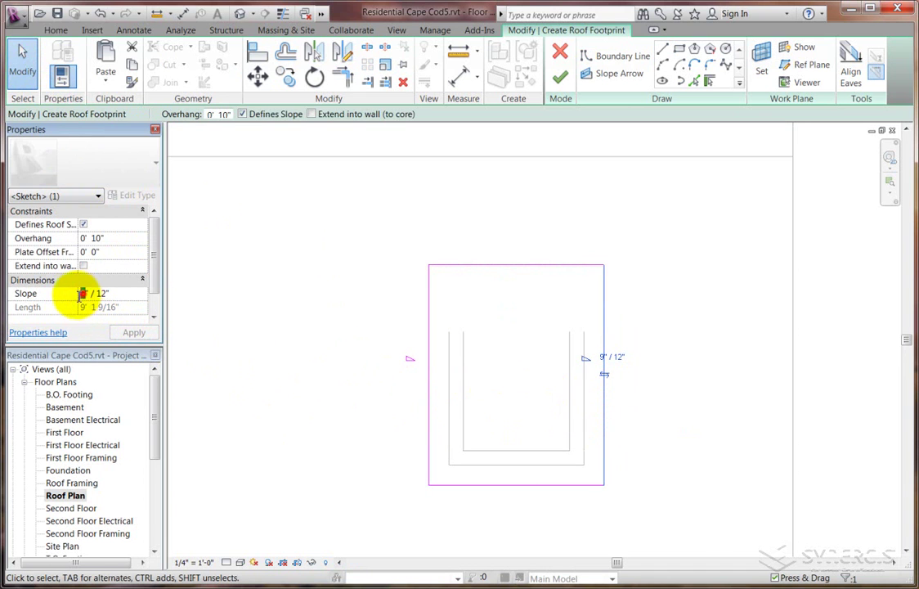
pyautogui.write('12')
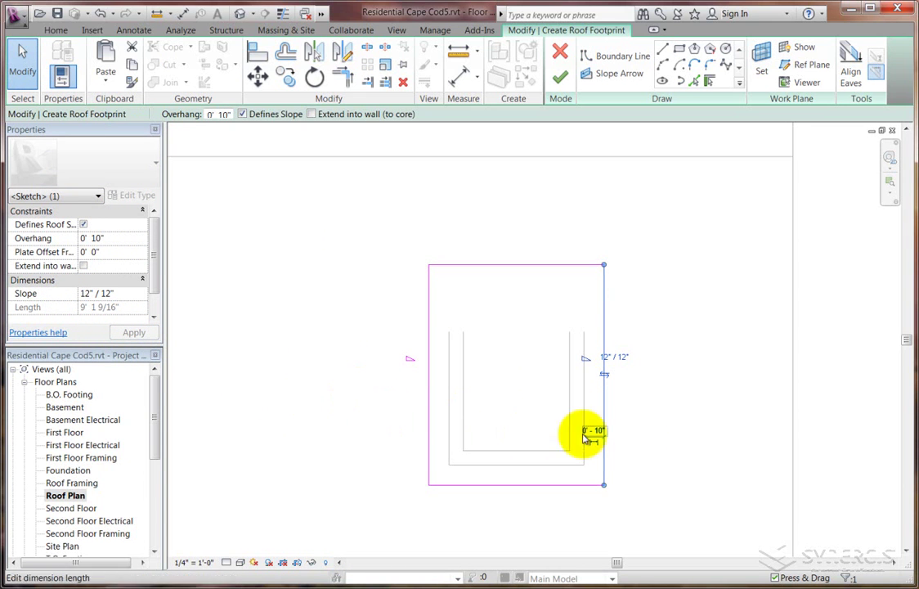
pyautogui.click(659, 435)
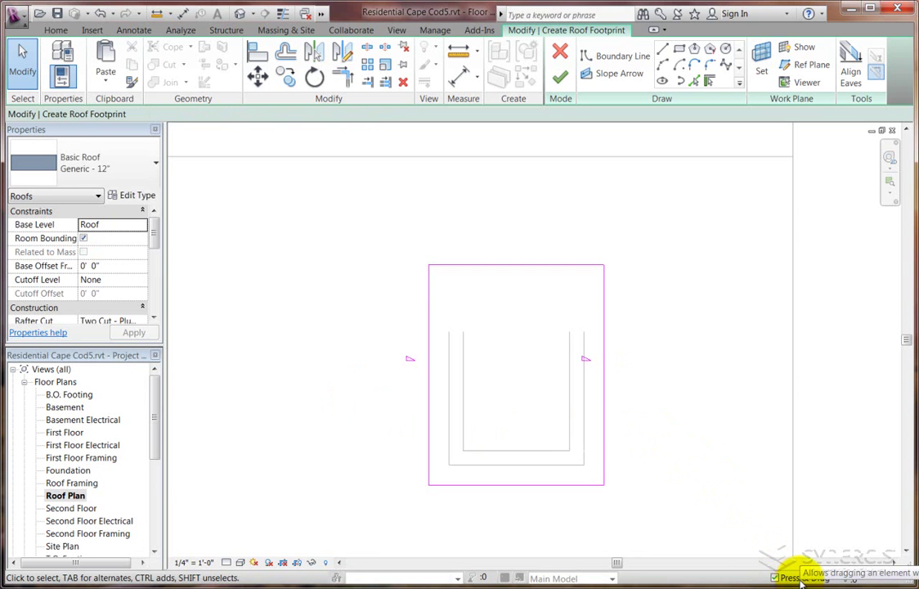
# - Move the top boundary line down toward the dormer walls
pyautogui.click(515, 265)
pyautogui.moveTo(515, 268); pyautogui.dragTo(518, 396)
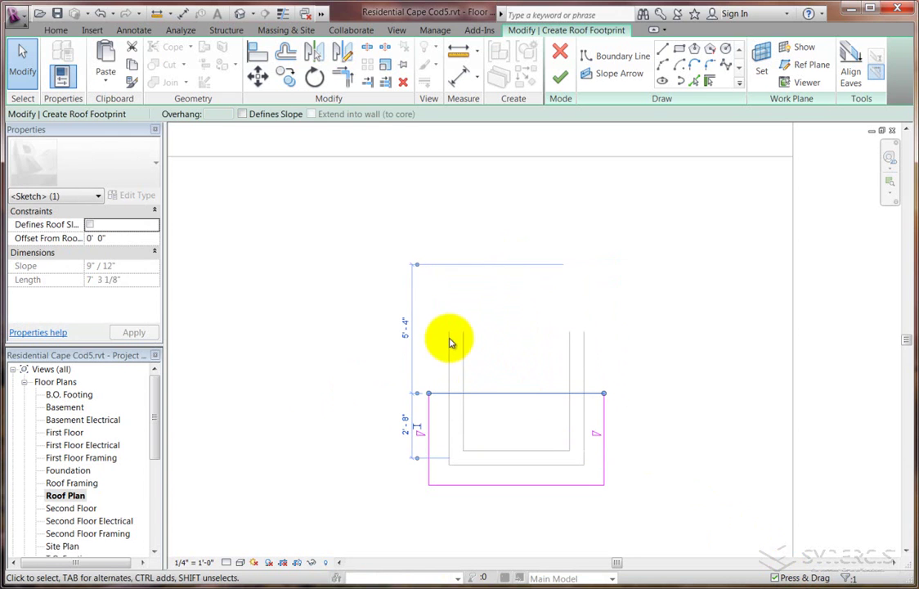
pyautogui.click(501, 337)
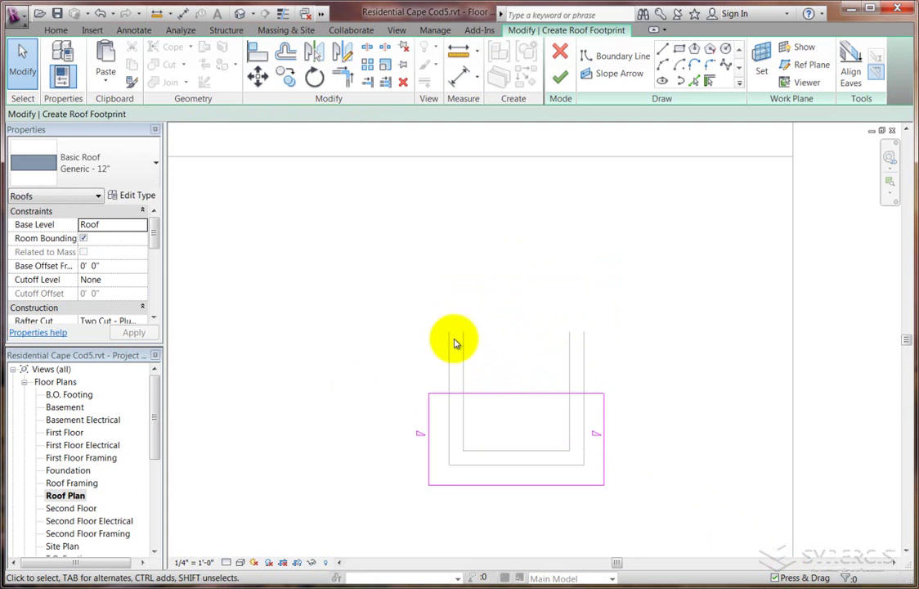
# - Make the roof Wood Rafter 10" - Asphalt Shingle on Second Floor with 11' base offset
pyautogui.click(111, 173)
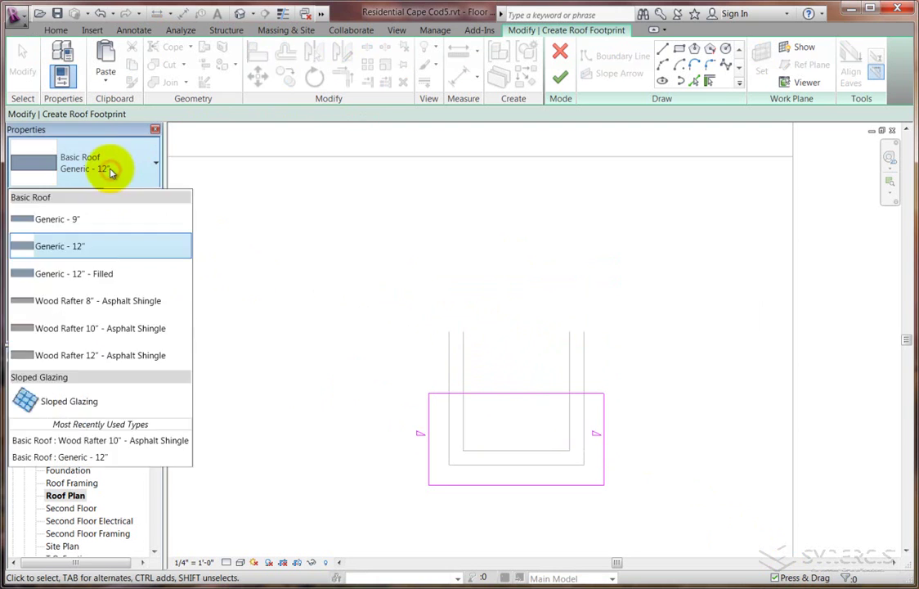
pyautogui.click(120, 329)
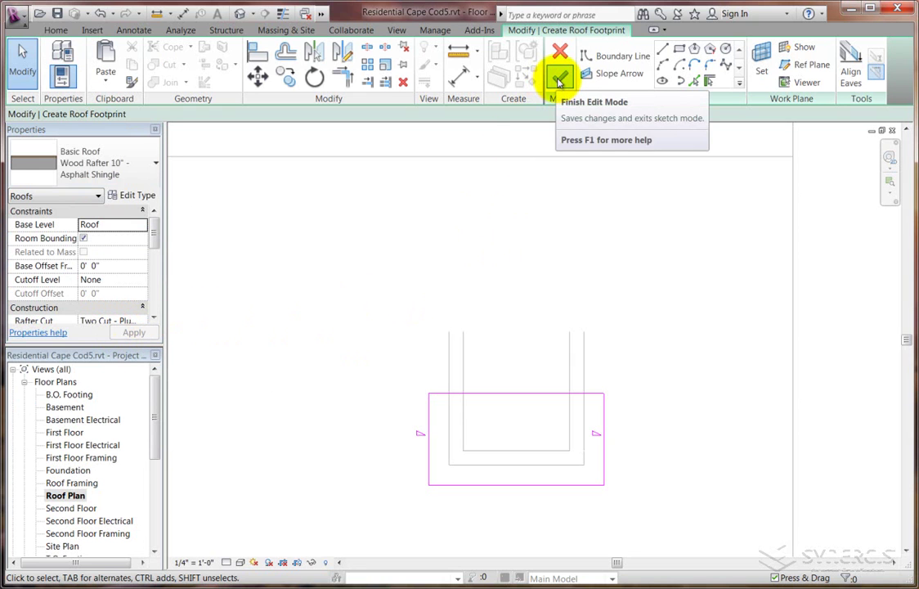
pyautogui.click(117, 225)
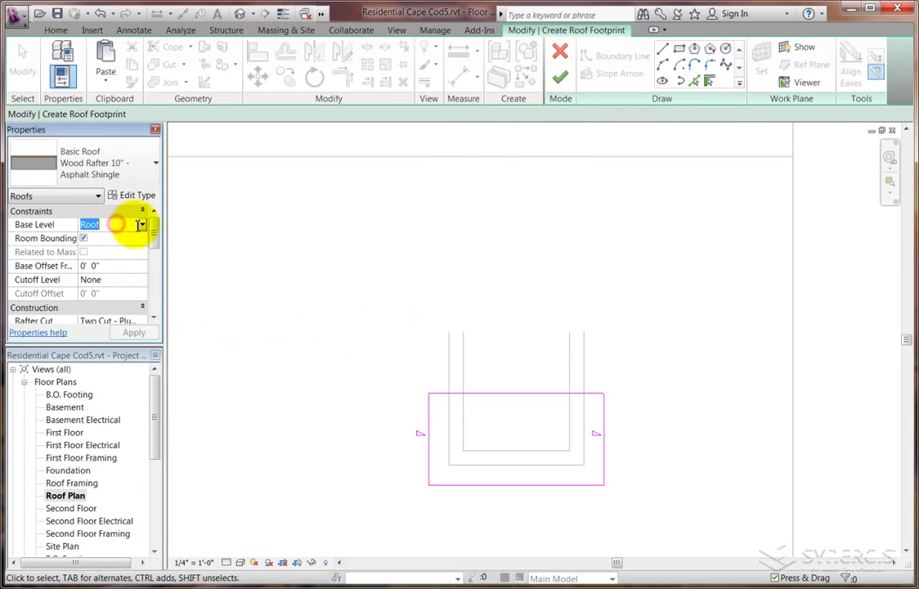
pyautogui.click(142, 226)
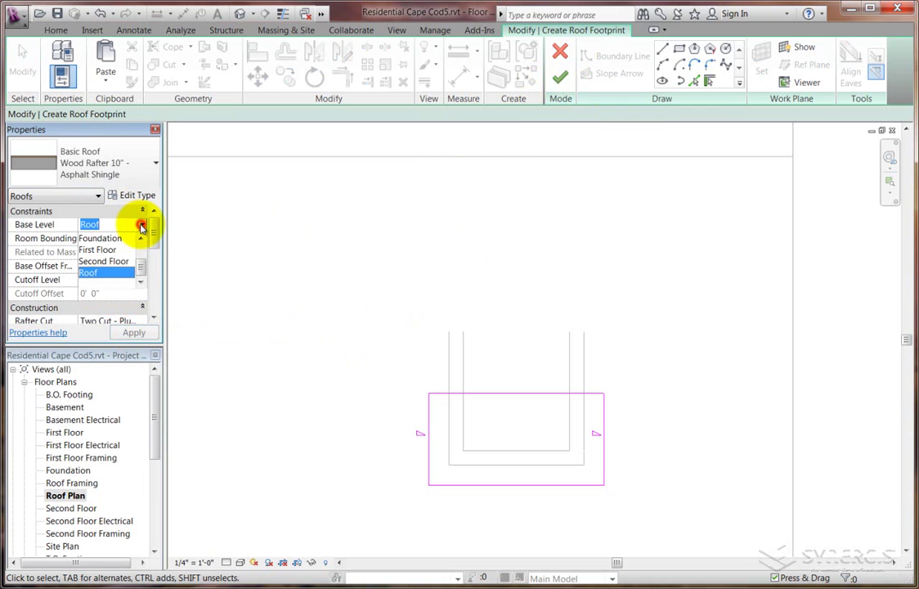
pyautogui.click(117, 262)
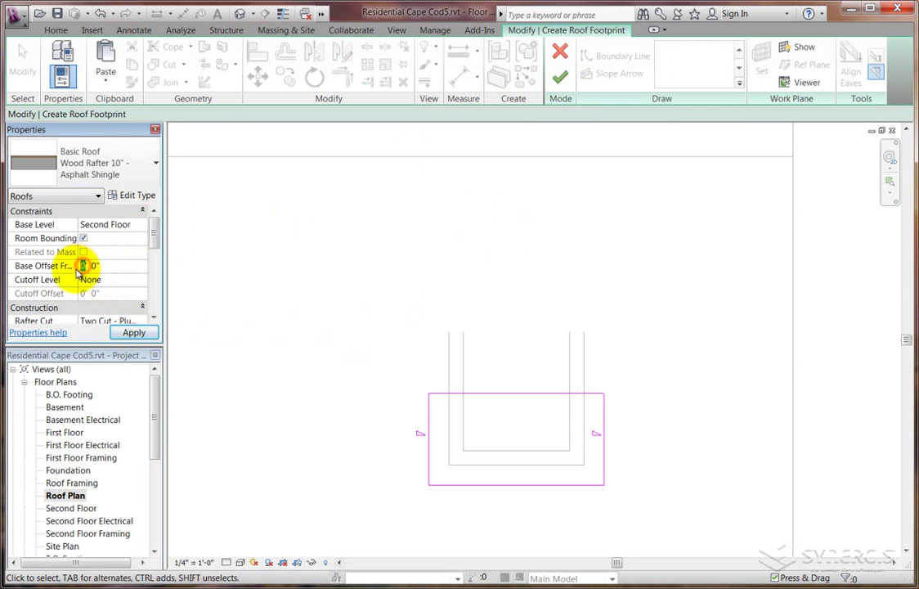
pyautogui.write('11')
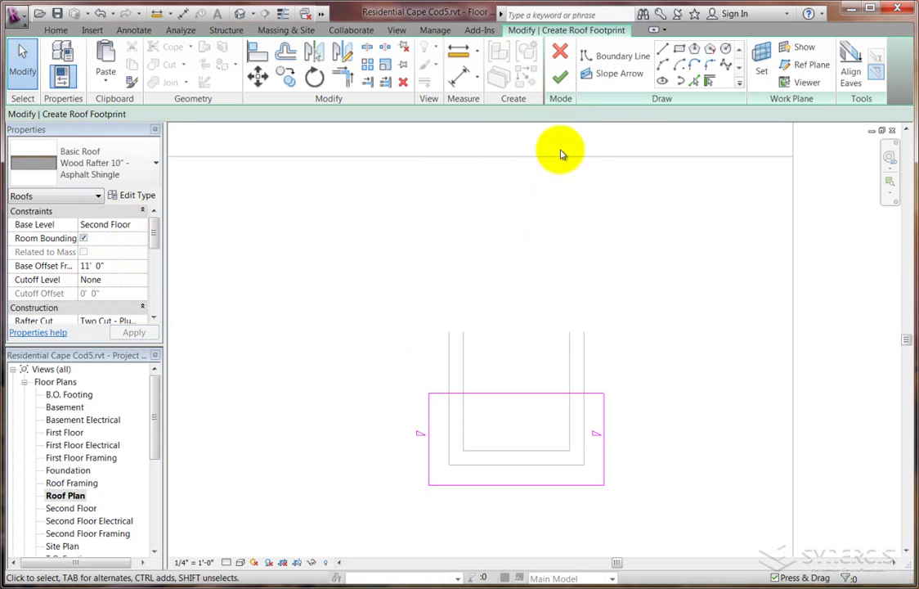
# - Finish the dormer roof sketch and decline attaching the highlighted walls to it
pyautogui.click(560, 80)
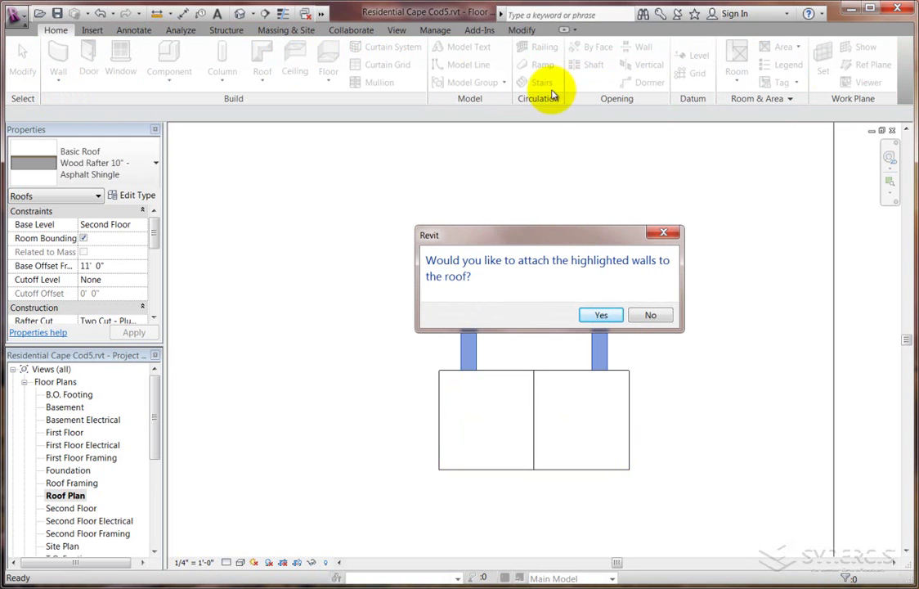
pyautogui.click(647, 316)
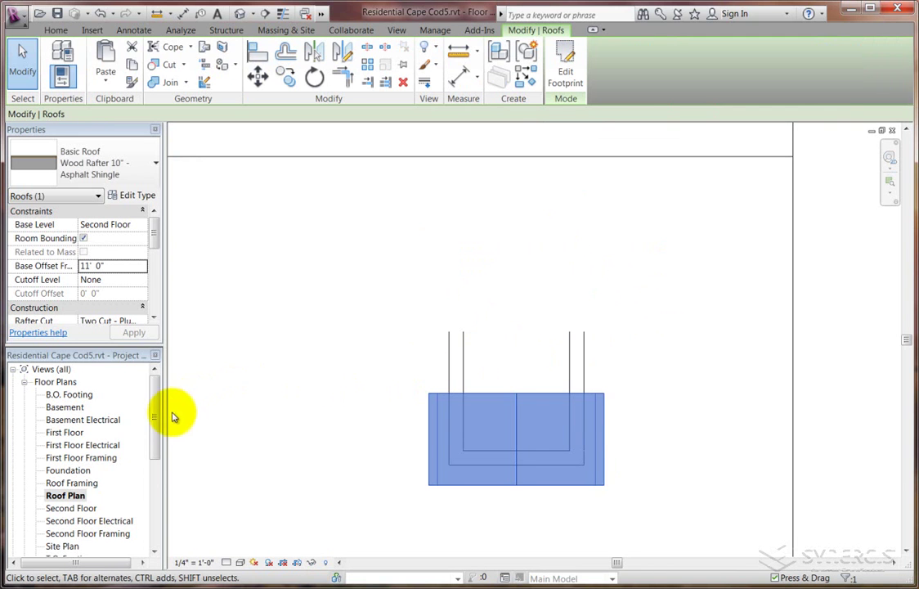
# - Open the {3D} view, orbit down onto the roof, and switch to Hidden Line style
pyautogui.press('Escape')
pyautogui.moveTo(153, 427); pyautogui.dragTo(142, 492)
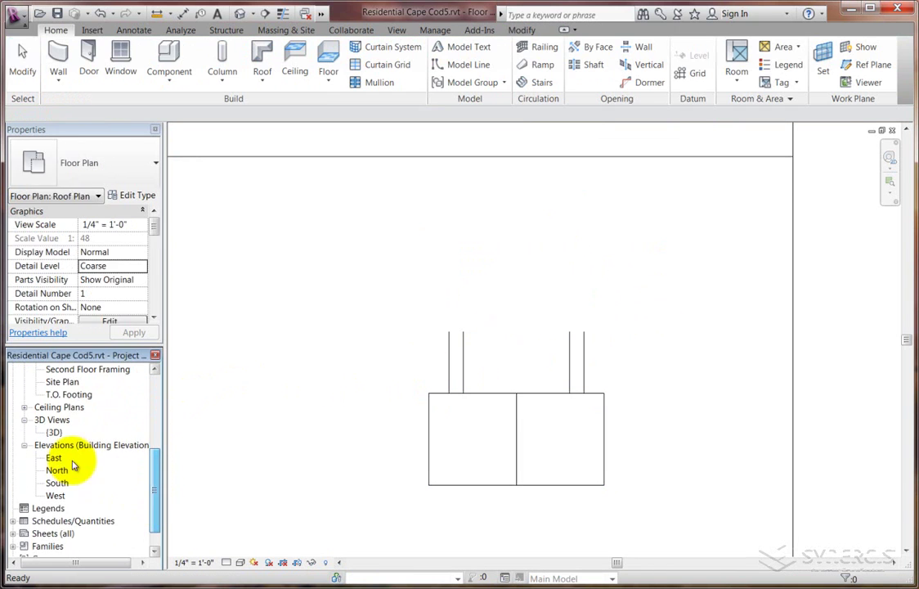
pyautogui.doubleClick(52, 432)
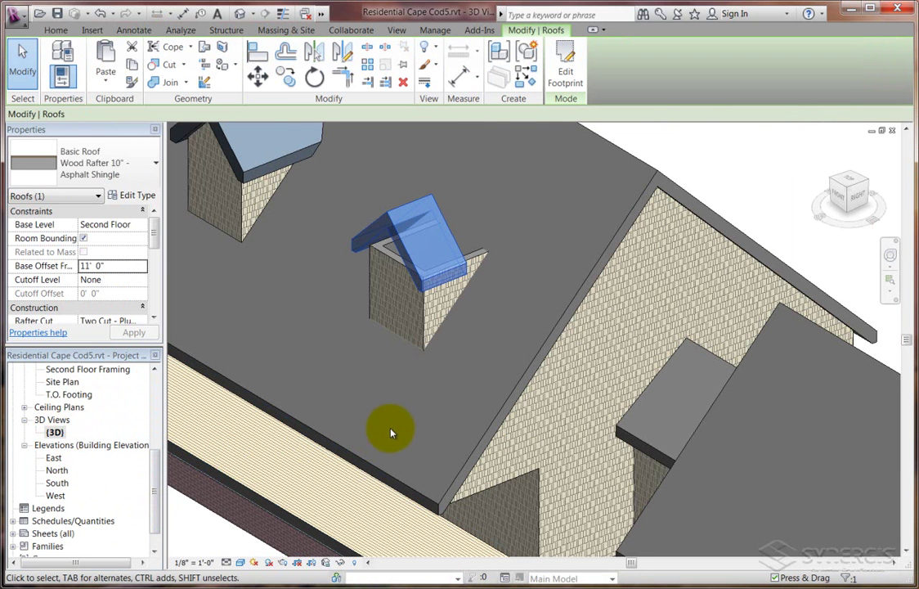
pyautogui.keyDown('shift'); pyautogui.moveTo(392, 431); pyautogui.dragTo(361, 461, button='middle'); pyautogui.keyUp('shift')
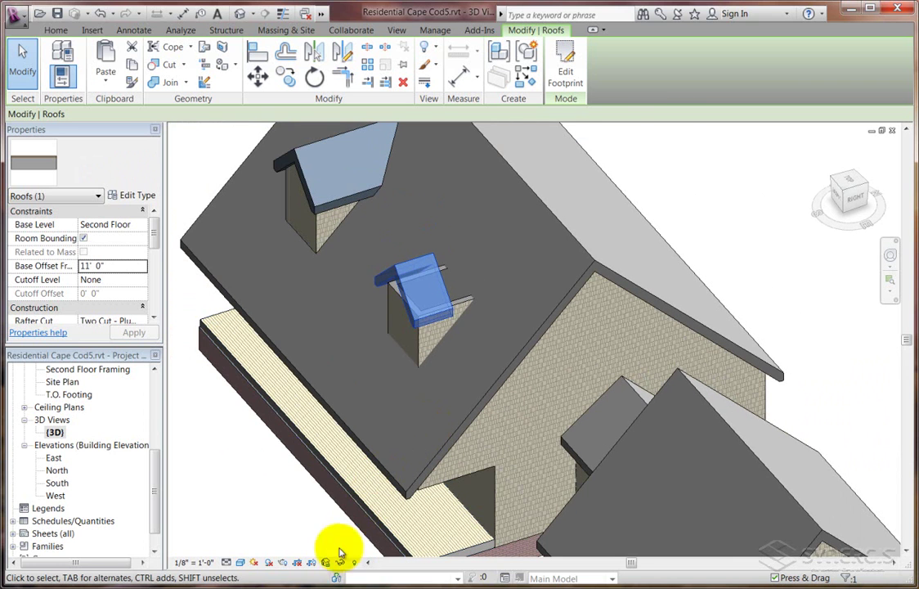
pyautogui.click(239, 563)
pyautogui.click(269, 506)
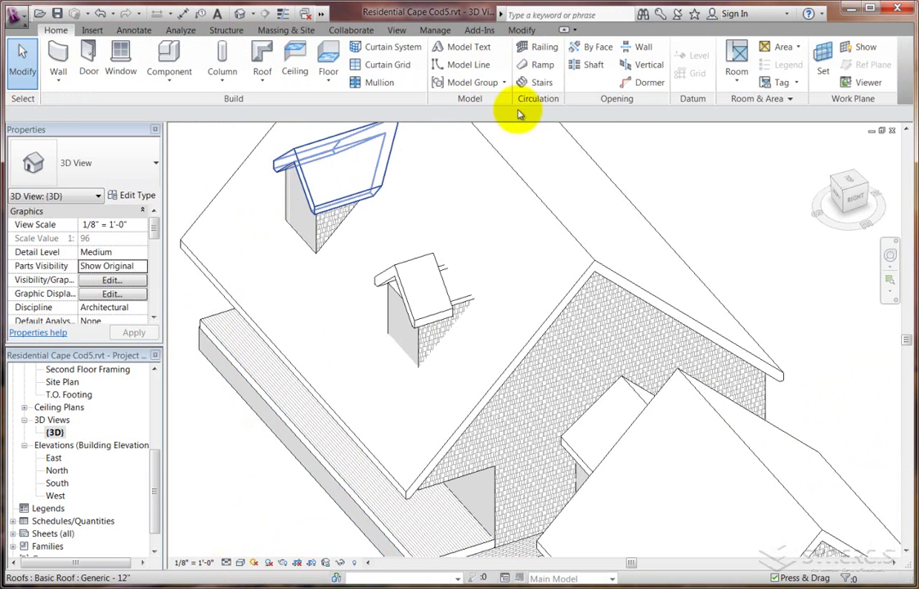
# - Join the dormer roof's back edge into the main roof with Join/Unjoin Roof
pyautogui.click(521, 30)
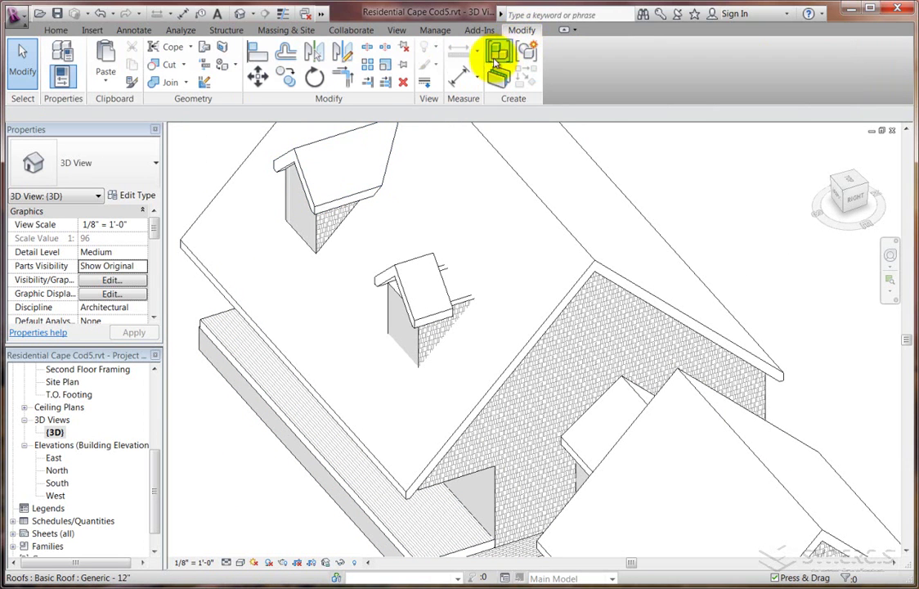
pyautogui.click(204, 49)
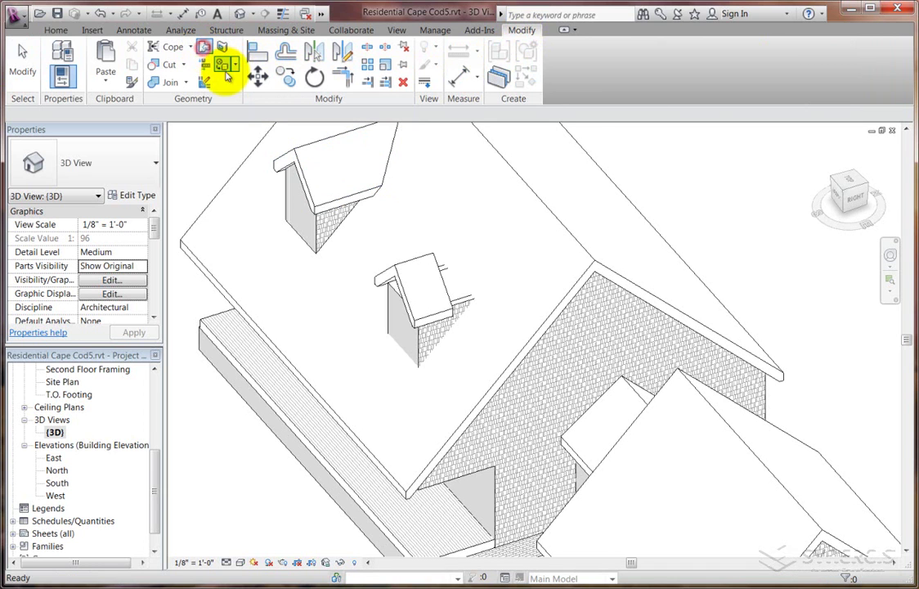
pyautogui.click(444, 283)
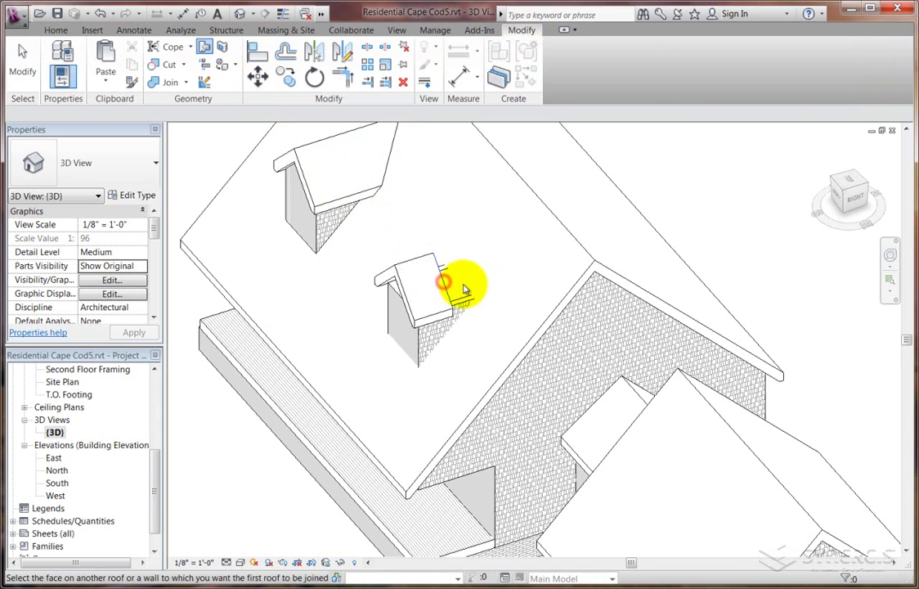
pyautogui.click(583, 251)
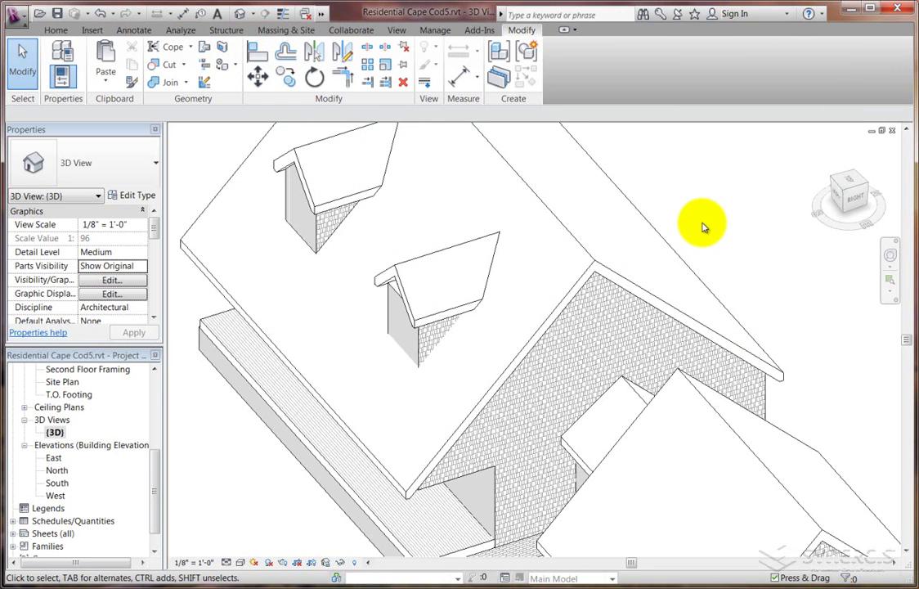
pyautogui.scroll(3, 402, 310)
pyautogui.moveTo(376, 332); pyautogui.dragTo(564, 259, button='middle')
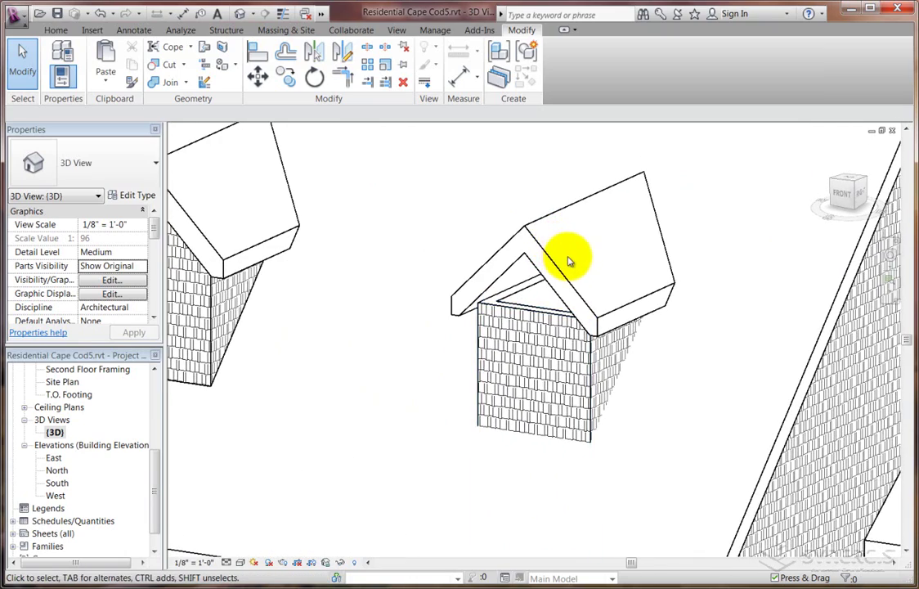
pyautogui.scroll(-4, 570, 260)
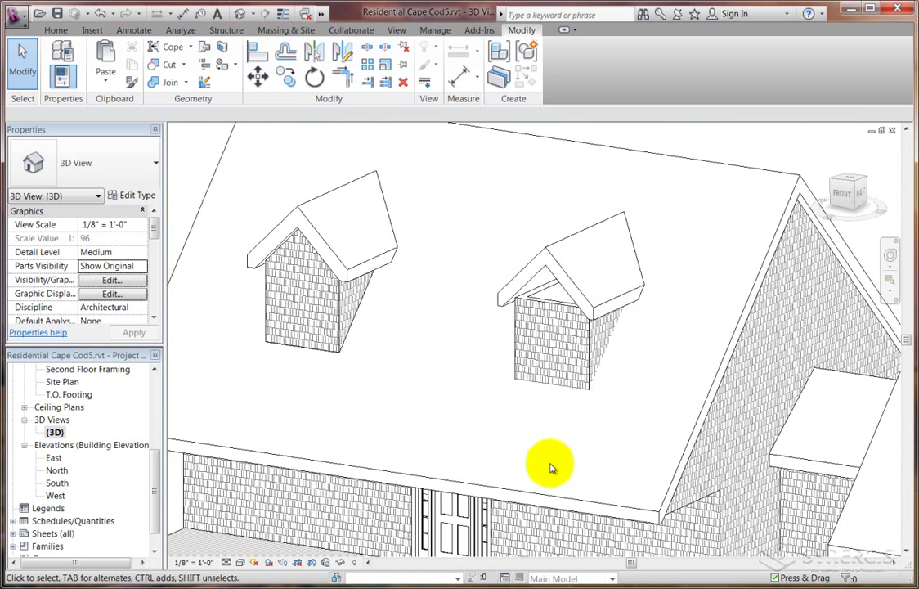
# - Select the new dormer's walls, the dormer roof and the main roof together
pyautogui.click(543, 296)
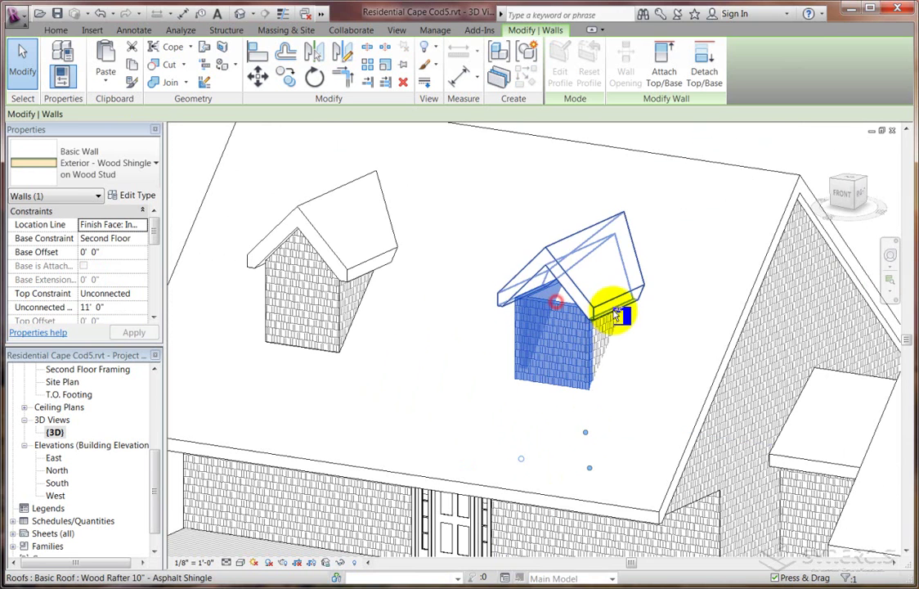
pyautogui.keyDown('ctrl'); pyautogui.click(608, 324); pyautogui.keyUp('ctrl')
pyautogui.keyDown('ctrl'); pyautogui.click(603, 326); pyautogui.keyUp('ctrl')
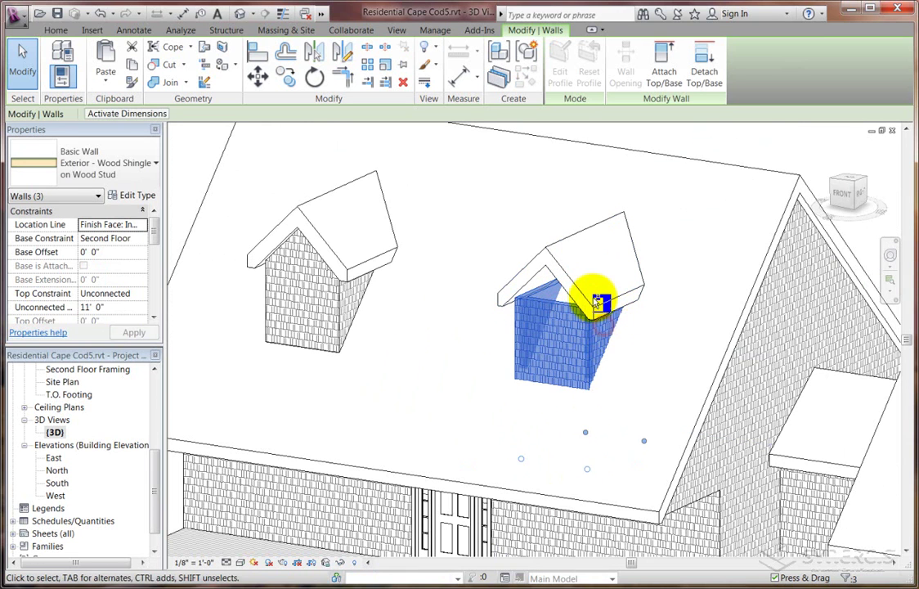
pyautogui.keyDown('ctrl'); pyautogui.click(584, 294); pyautogui.keyUp('ctrl')
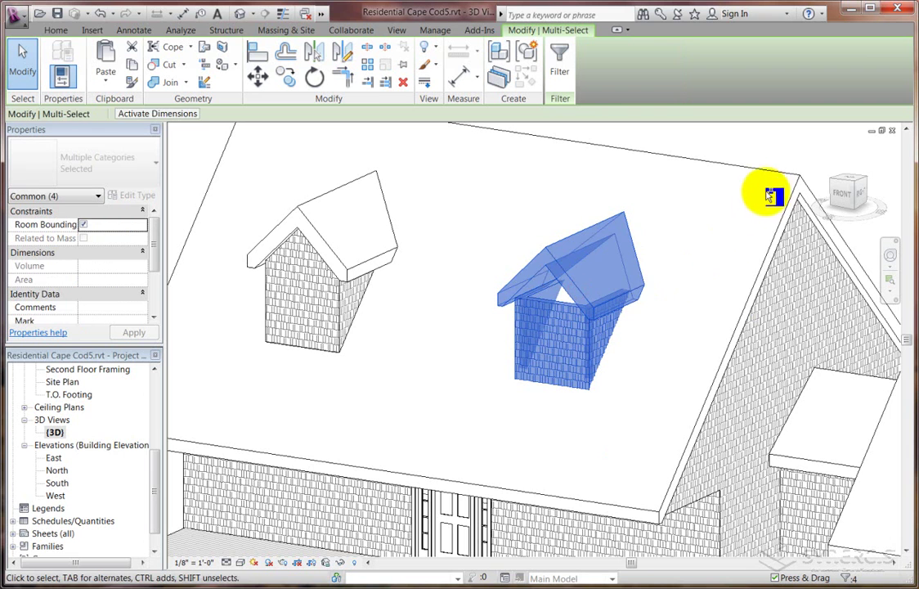
pyautogui.keyDown('ctrl'); pyautogui.click(770, 173); pyautogui.keyUp('ctrl')
pyautogui.keyDown('ctrl'); pyautogui.click(765, 176); pyautogui.keyUp('ctrl')
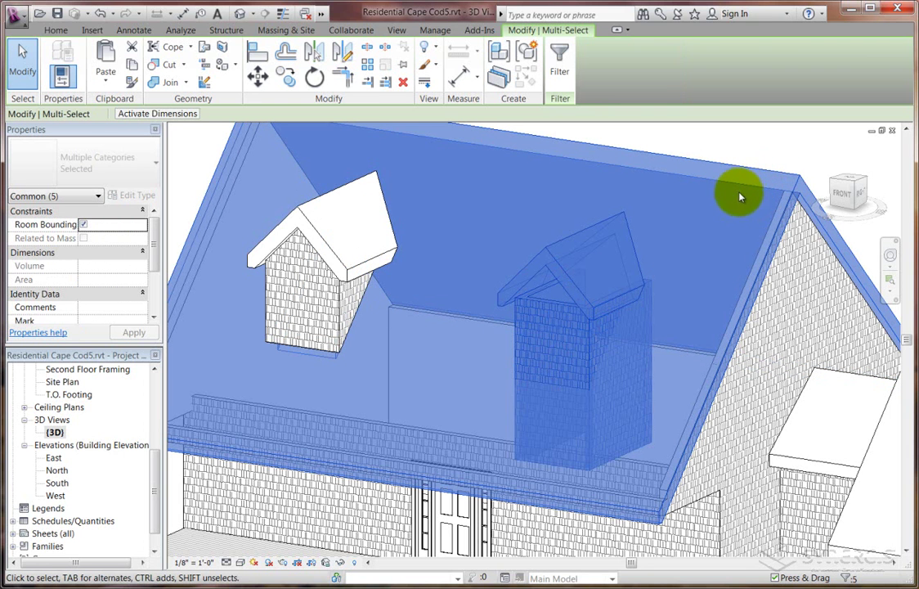
# - Temporarily isolate the selected roofs and walls, then orbit to inspect them
pyautogui.click(341, 562)
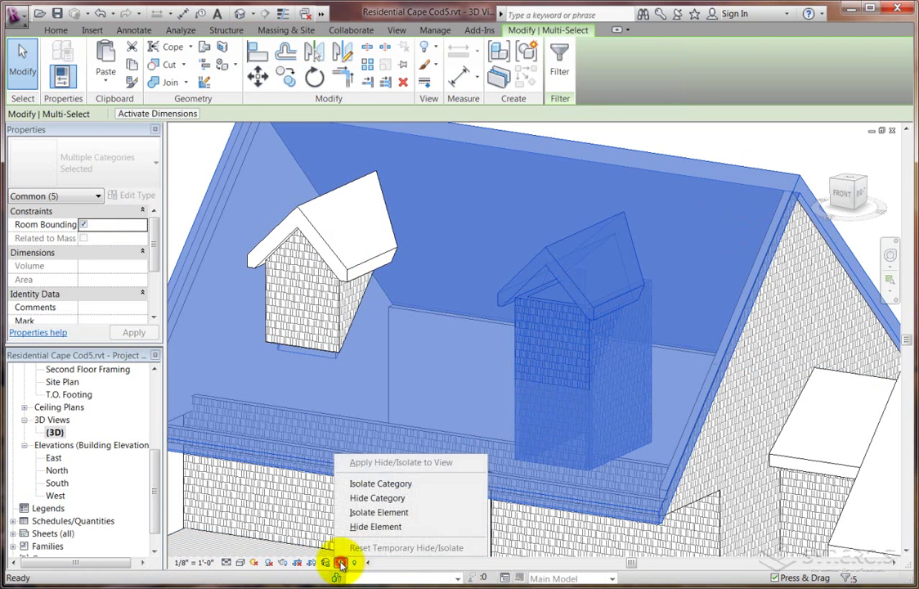
pyautogui.click(369, 515)
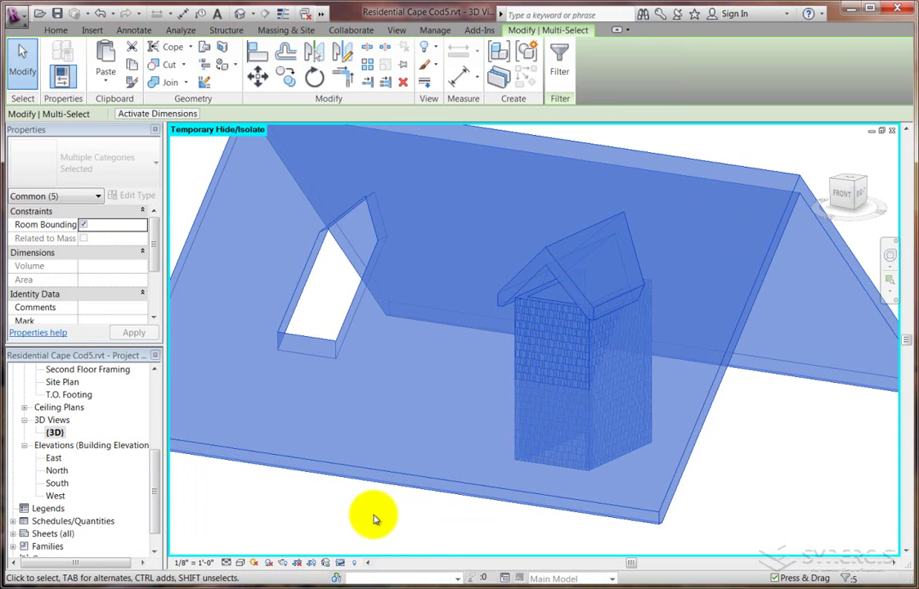
pyautogui.keyDown('shift'); pyautogui.moveTo(458, 524); pyautogui.dragTo(480, 510, button='middle'); pyautogui.keyUp('shift')
pyautogui.click(500, 509)
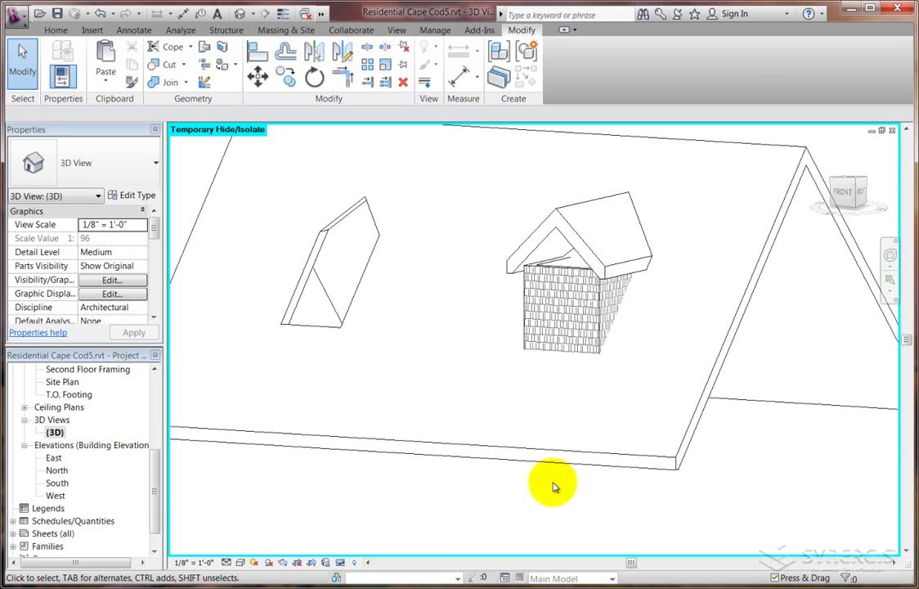
# - Select the three new dormer walls beneath the gable roof
pyautogui.keyDown('shift'); pyautogui.moveTo(544, 498); pyautogui.dragTo(529, 386, button='middle'); pyautogui.keyUp('shift')
pyautogui.click(592, 321)
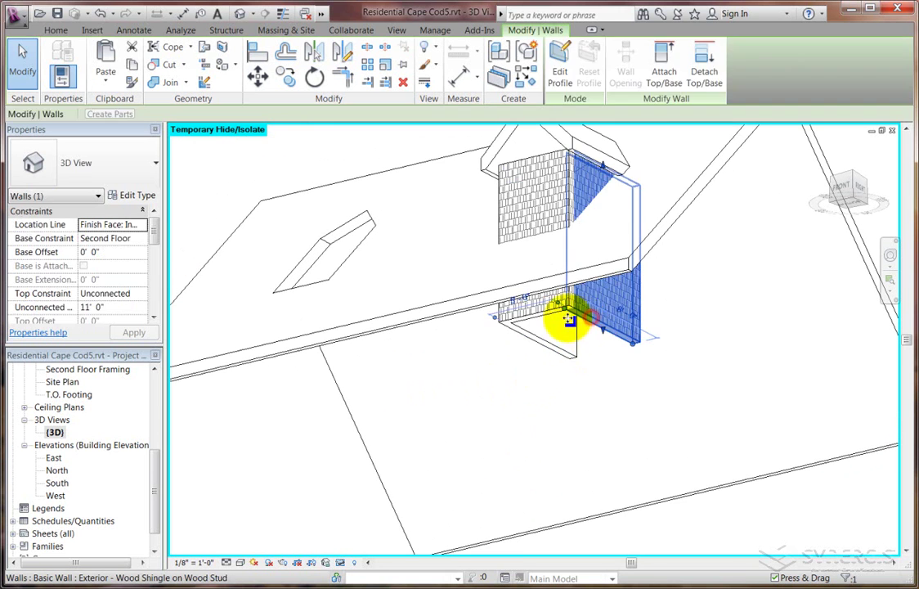
pyautogui.keyDown('ctrl'); pyautogui.click(543, 319); pyautogui.keyUp('ctrl')
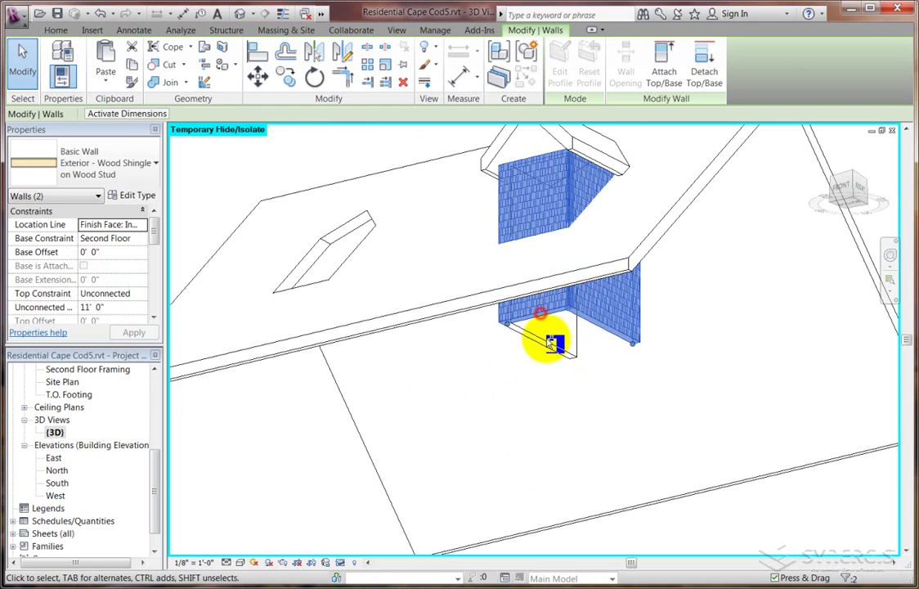
pyautogui.keyDown('ctrl'); pyautogui.click(540, 342); pyautogui.keyUp('ctrl')
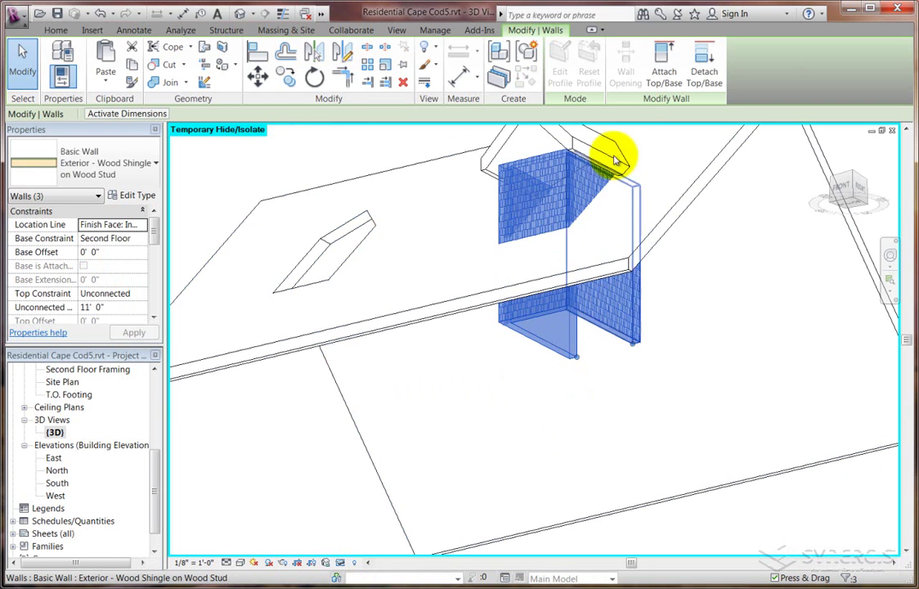
# - Attach the selected walls' tops to the dormer's gable roof
pyautogui.click(654, 64)
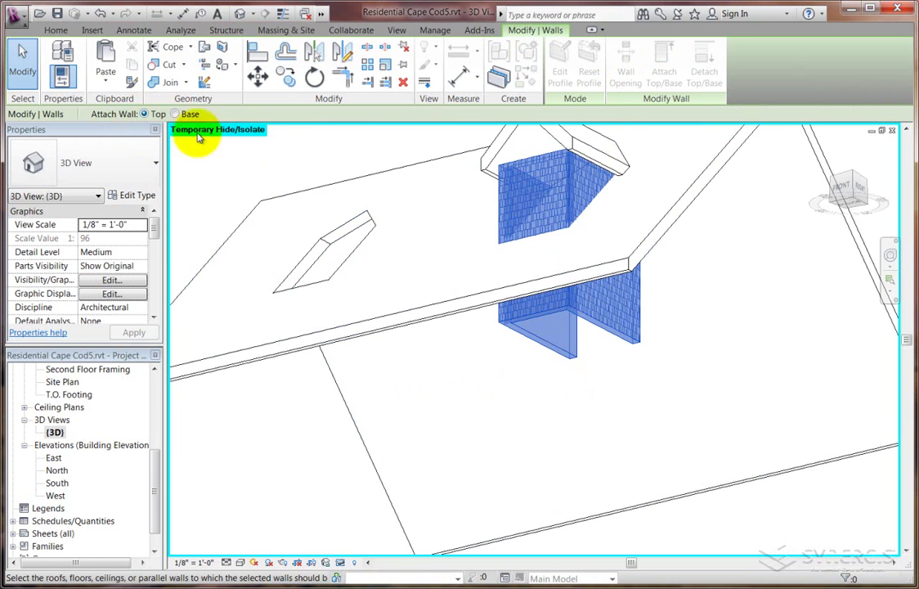
pyautogui.click(492, 159)
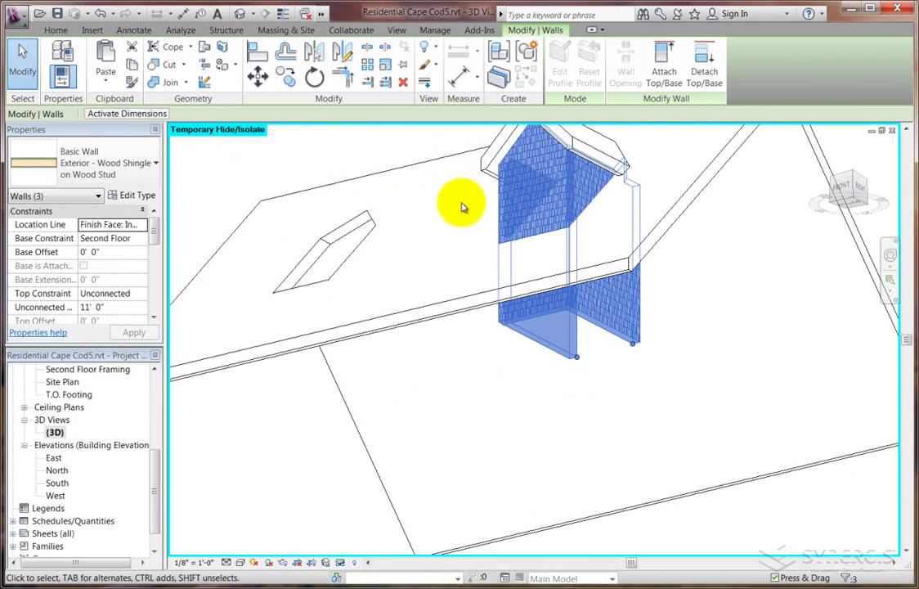
pyautogui.moveTo(527, 207); pyautogui.dragTo(529, 262, button='middle')
pyautogui.scroll(4, 533, 279)
pyautogui.click(401, 192)
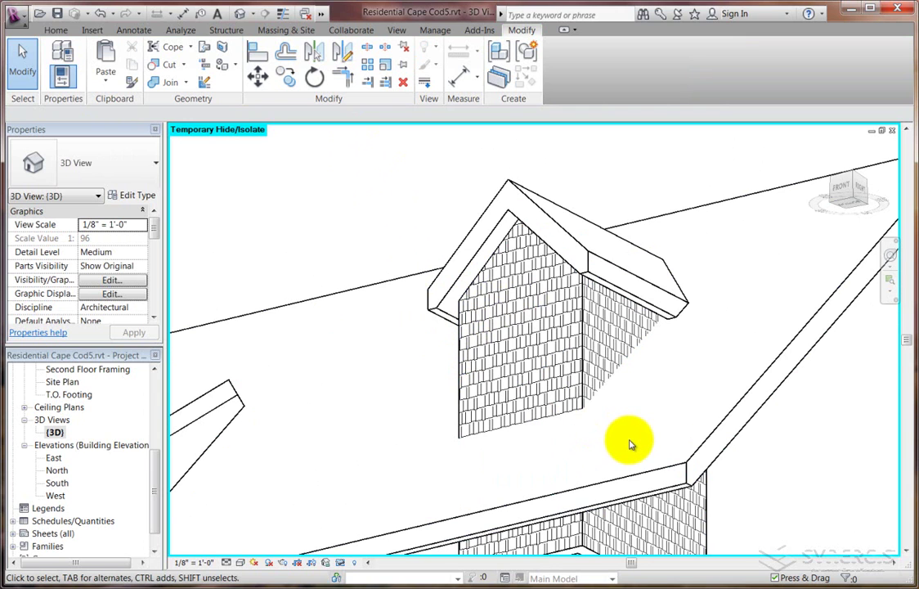
# - Orbit the model to inspect the underside and wall outline, then back to the dormers
pyautogui.keyDown('shift'); pyautogui.moveTo(638, 450); pyautogui.dragTo(414, 222, button='middle'); pyautogui.keyUp('shift')
pyautogui.keyDown('shift'); pyautogui.moveTo(339, 397); pyautogui.dragTo(397, 327, button='middle'); pyautogui.keyUp('shift')
pyautogui.moveTo(447, 462); pyautogui.dragTo(540, 442, button='middle')
pyautogui.scroll(-4, 507, 446)
pyautogui.scroll(2, 470, 515)
pyautogui.moveTo(470, 515); pyautogui.dragTo(487, 413, button='middle')
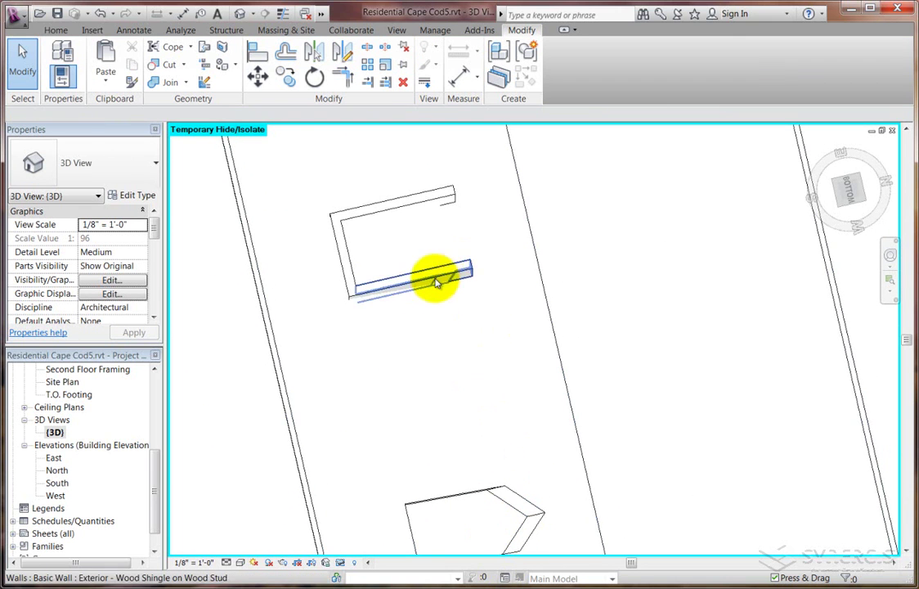
pyautogui.keyDown('shift'); pyautogui.moveTo(381, 312); pyautogui.dragTo(421, 455, button='middle'); pyautogui.keyUp('shift')
pyautogui.keyDown('shift'); pyautogui.moveTo(394, 318); pyautogui.dragTo(471, 521, button='middle'); pyautogui.keyUp('shift')
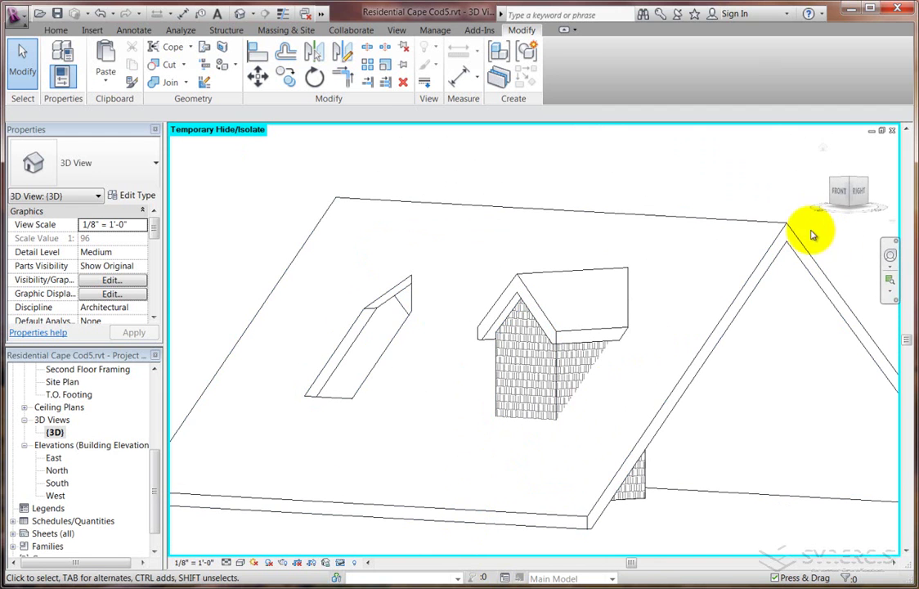
# - Switch to the ViewCube's Top view and zoom in on both dormers
pyautogui.click(838, 186)
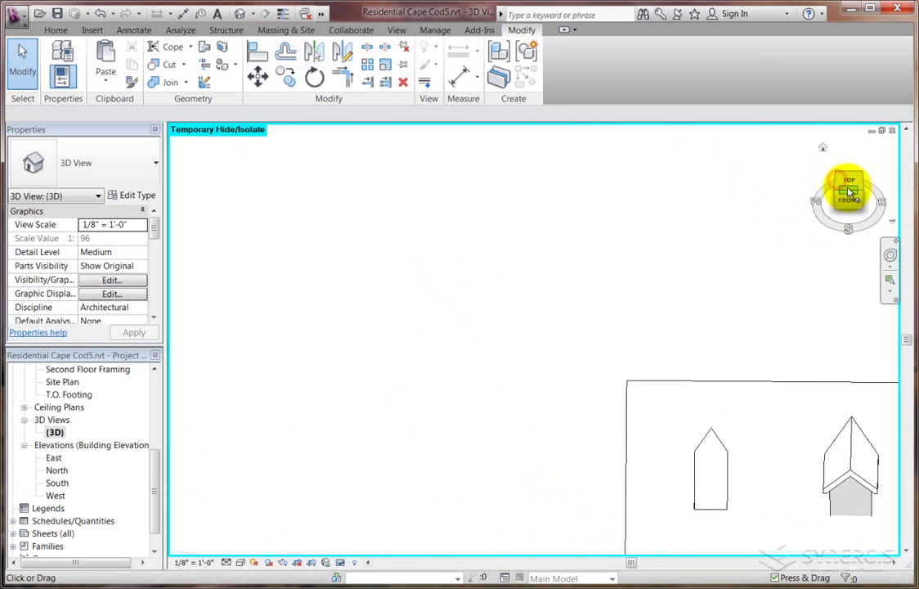
pyautogui.click(849, 181)
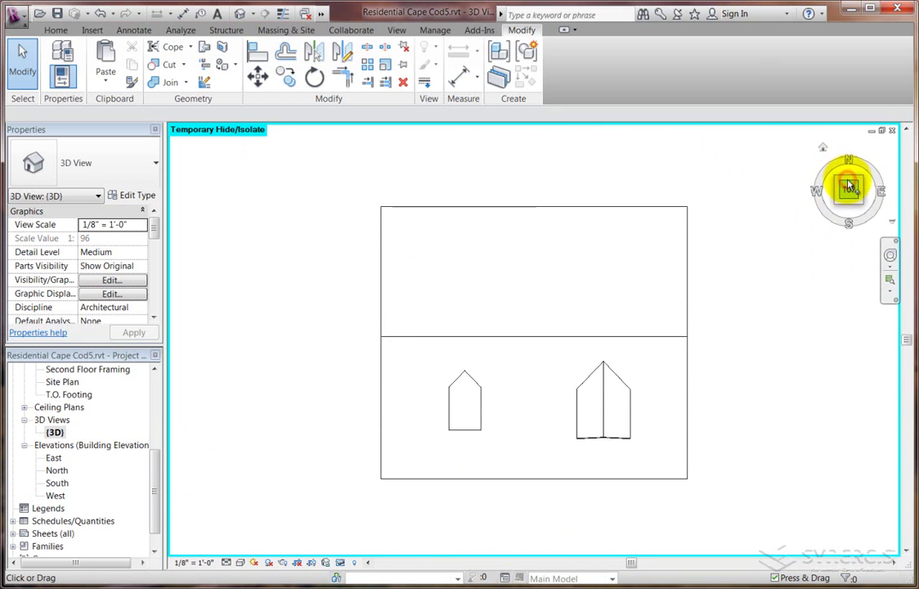
pyautogui.scroll(3, 605, 460)
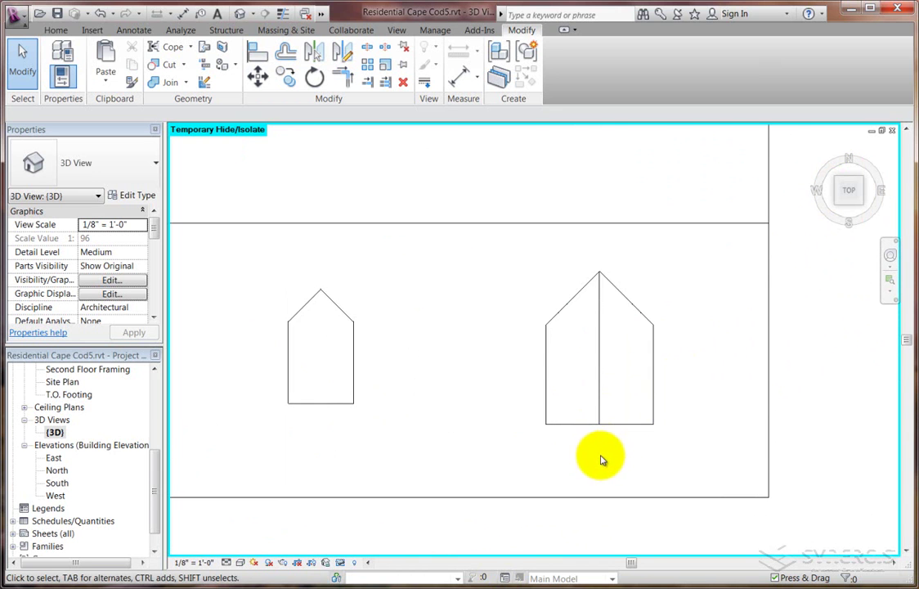
pyautogui.scroll(1, 598, 456)
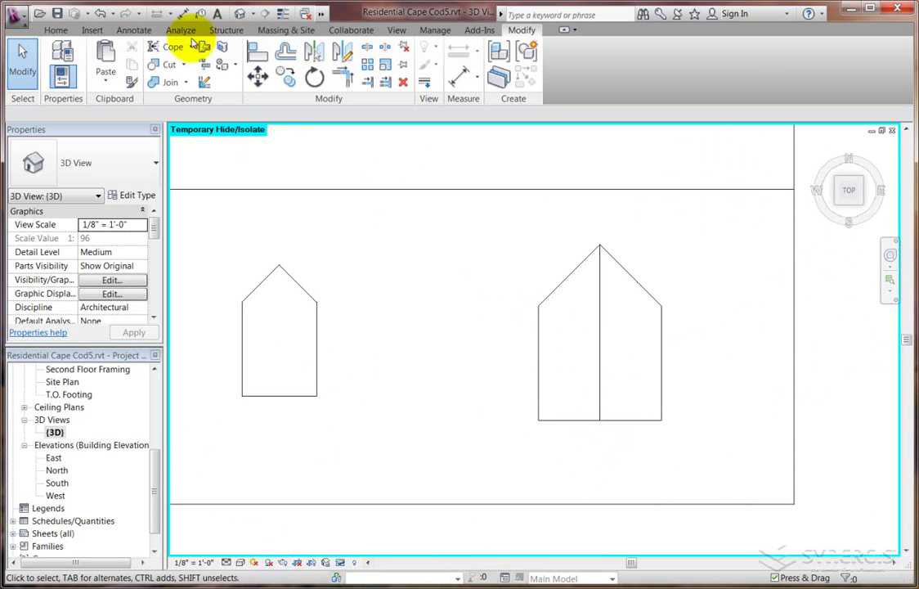
# - Start a dormer opening and choose the main roof as the roof to cut
pyautogui.click(55, 30)
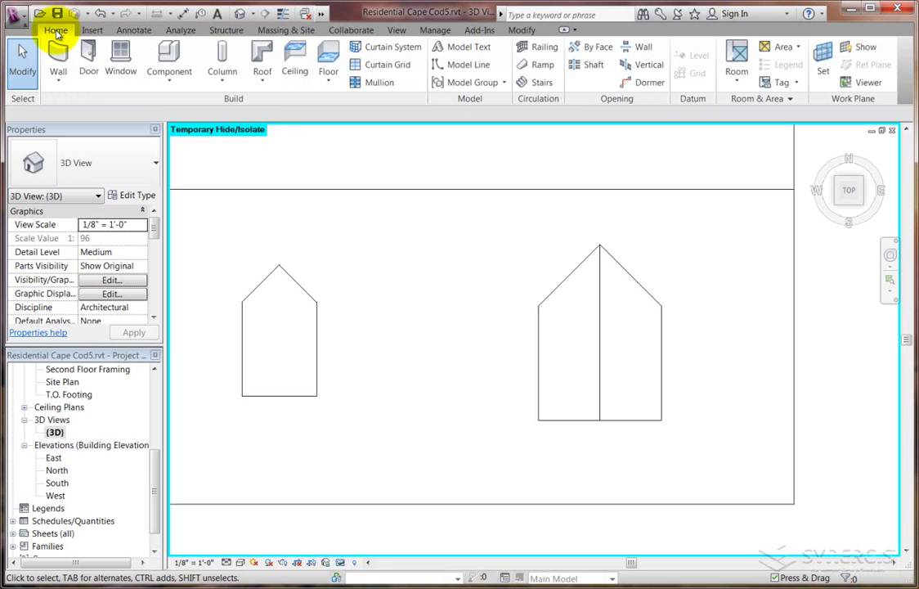
pyautogui.click(637, 90)
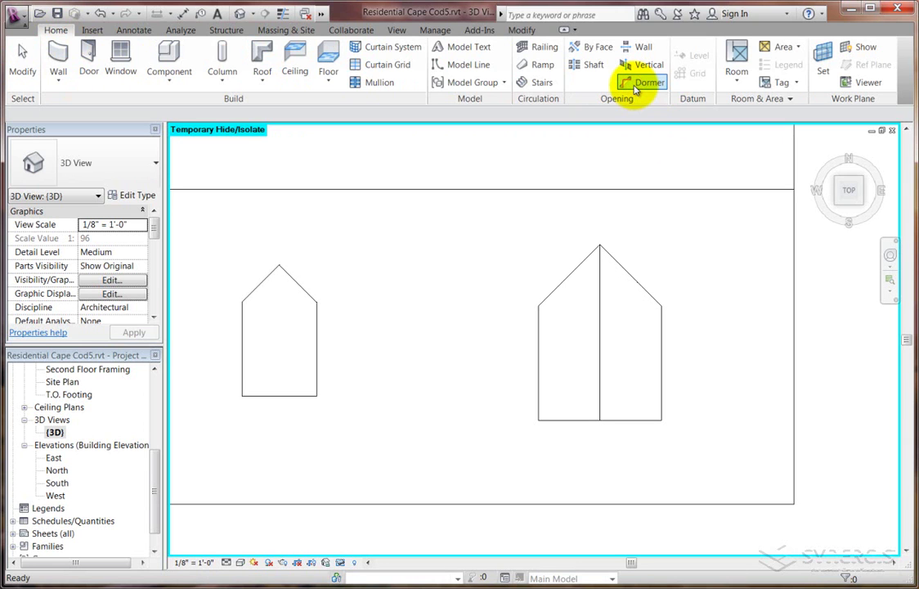
pyautogui.click(633, 191)
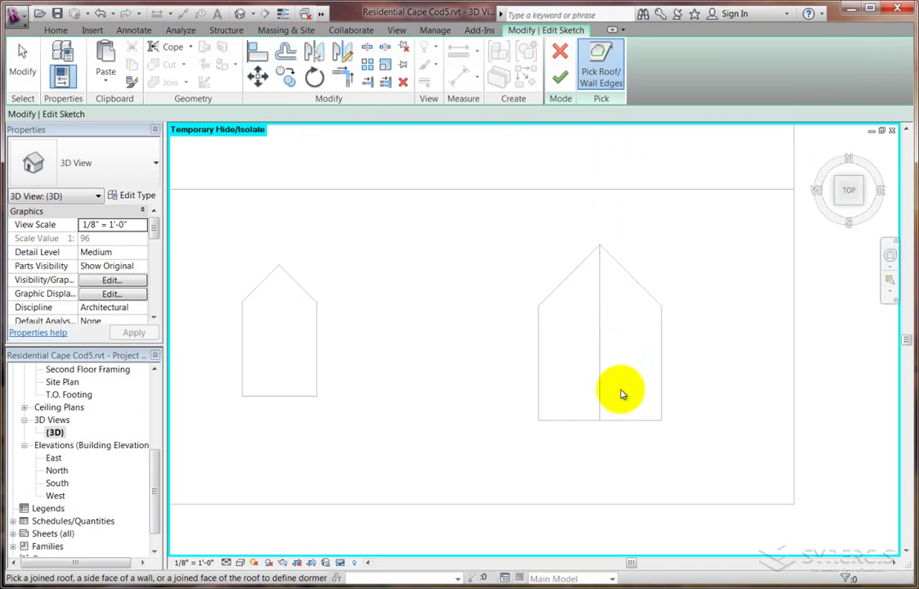
# - Pick the dormer's front wall and both side walls as opening boundary edges
pyautogui.keyDown('shift'); pyautogui.moveTo(616, 404); pyautogui.dragTo(612, 254, button='middle'); pyautogui.keyUp('shift')
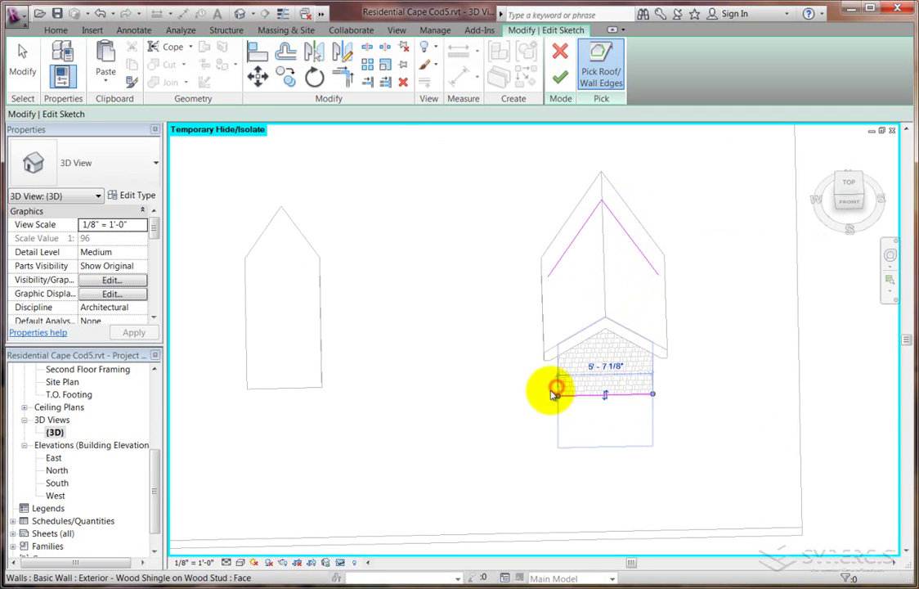
pyautogui.keyDown('shift'); pyautogui.moveTo(513, 386); pyautogui.dragTo(588, 384, button='middle'); pyautogui.keyUp('shift')
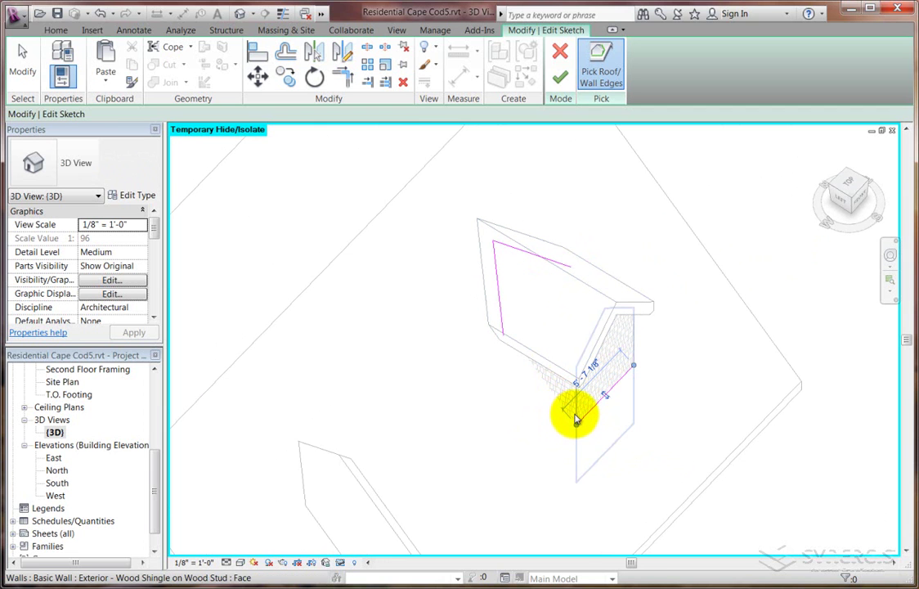
pyautogui.click(575, 418)
pyautogui.keyDown('shift'); pyautogui.moveTo(619, 434); pyautogui.dragTo(468, 193, button='middle'); pyautogui.keyUp('shift')
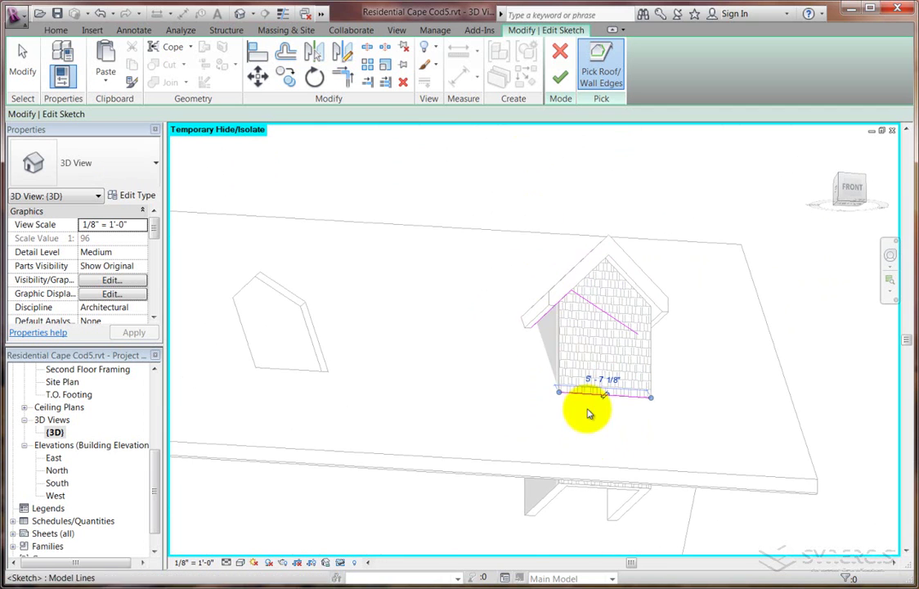
pyautogui.click(547, 502)
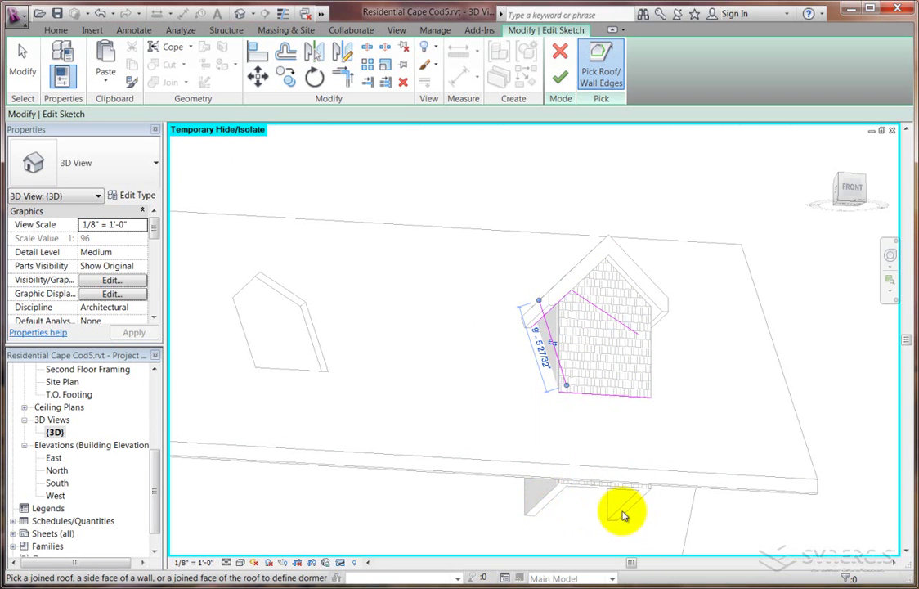
pyautogui.click(626, 510)
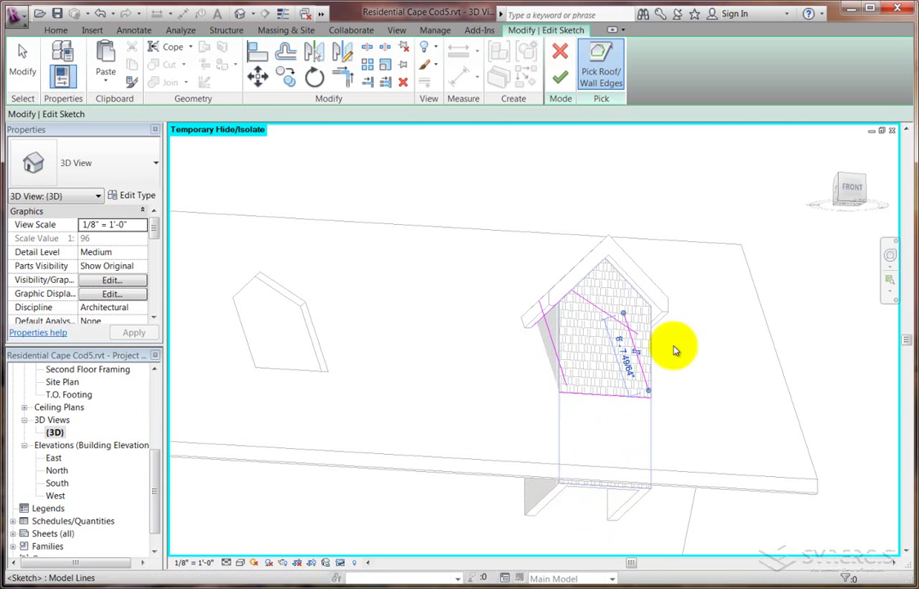
pyautogui.click(853, 185)
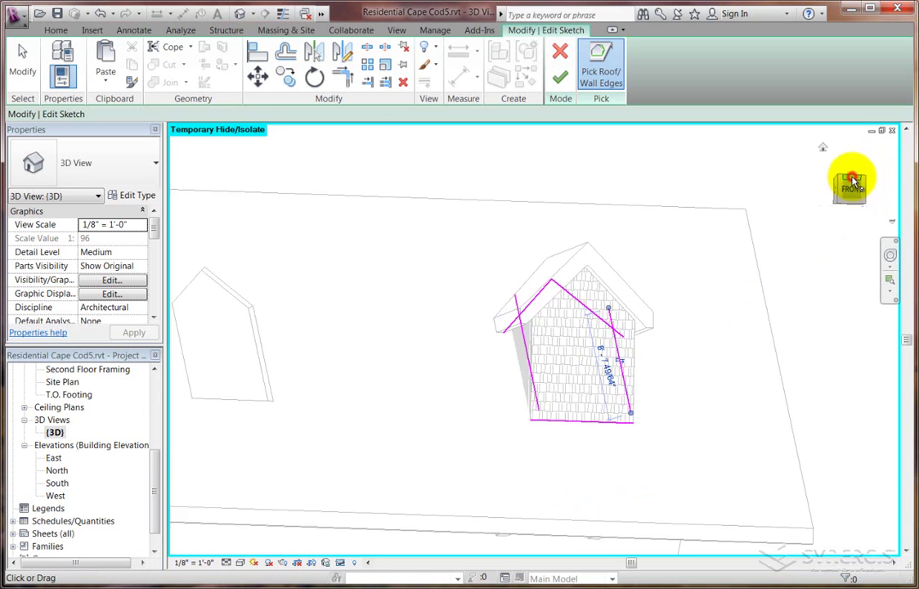
pyautogui.click(849, 180)
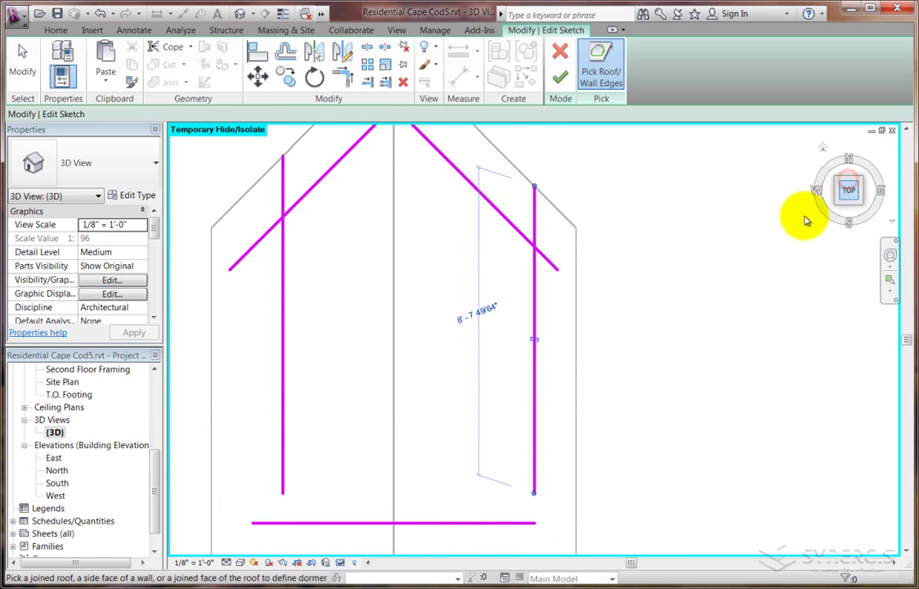
pyautogui.scroll(-2, 528, 405)
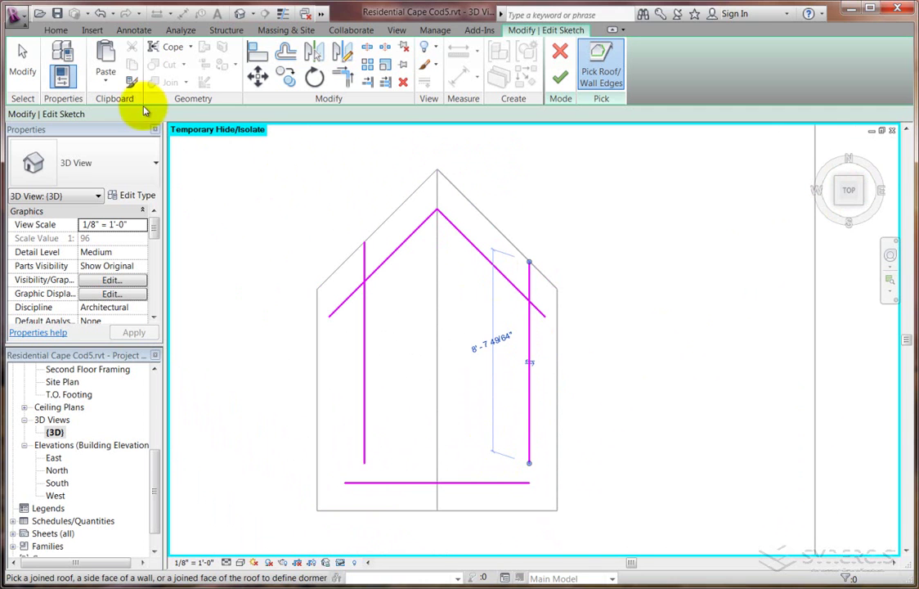
# - Nudge the left and right vertical sketch lines slightly into position
pyautogui.click(22, 65)
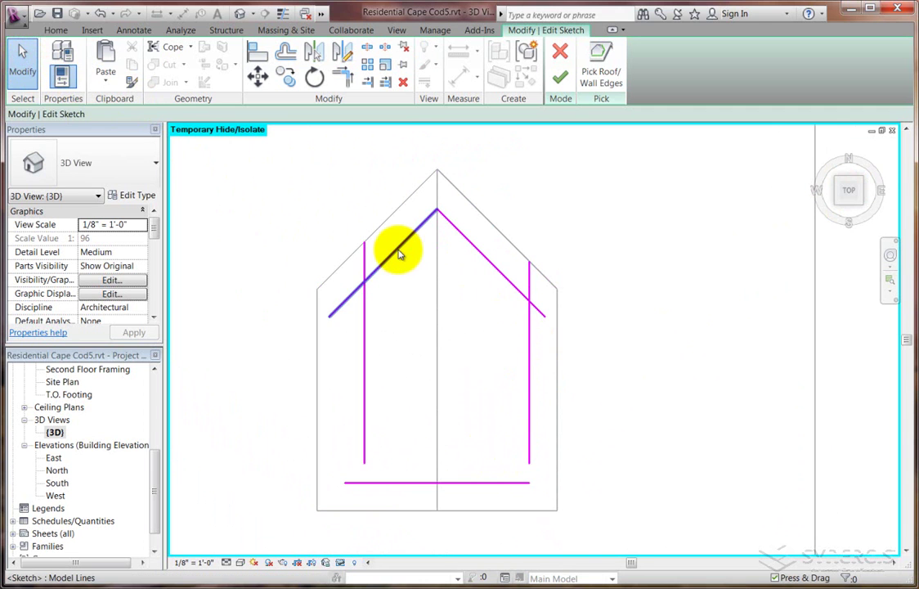
pyautogui.click(364, 350)
pyautogui.moveTo(365, 355)
pyautogui.mouseDown()
pyautogui.moveTo(346, 355)
pyautogui.moveTo(366, 359)
pyautogui.mouseUp()
pyautogui.click(529, 392)
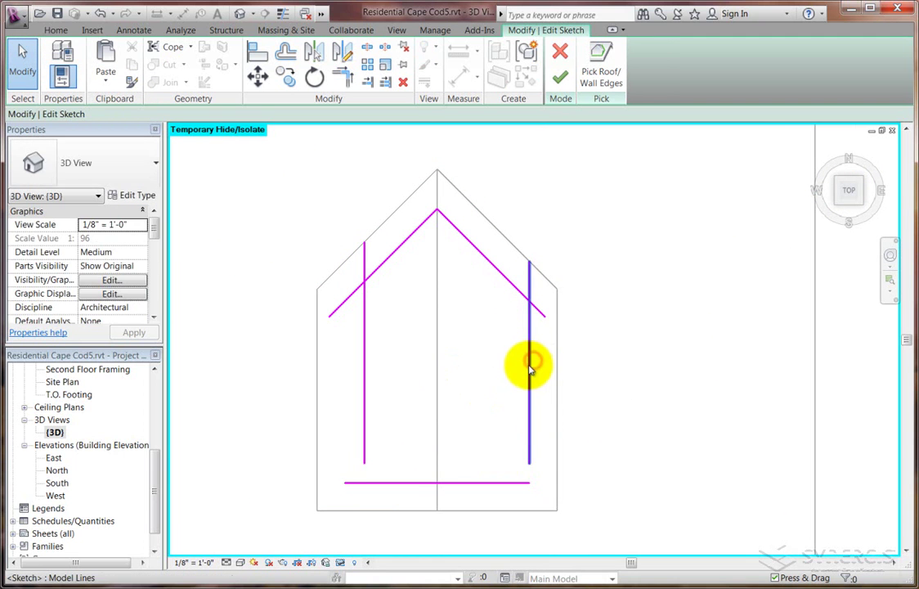
pyautogui.click(529, 363)
pyautogui.press('Left')
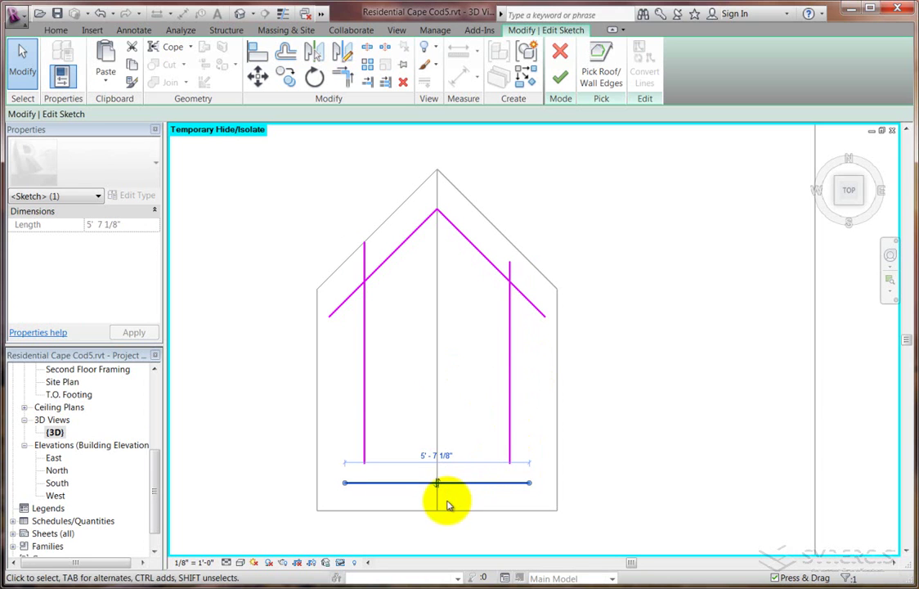
# - Check the adjusted opening sketch in 3D and from above, then deselect the bottom line
pyautogui.moveTo(448, 505)
pyautogui.keyDown('shift'); pyautogui.mouseDown(button='middle')
pyautogui.moveTo(437, 500)
pyautogui.moveTo(424, 458)
pyautogui.mouseUp(button='middle'); pyautogui.keyUp('shift')
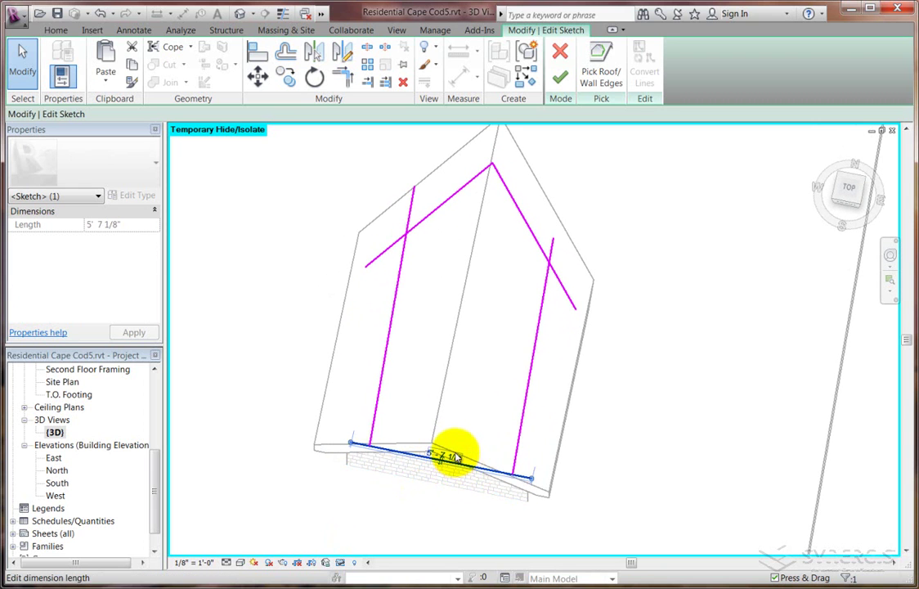
pyautogui.click(847, 203)
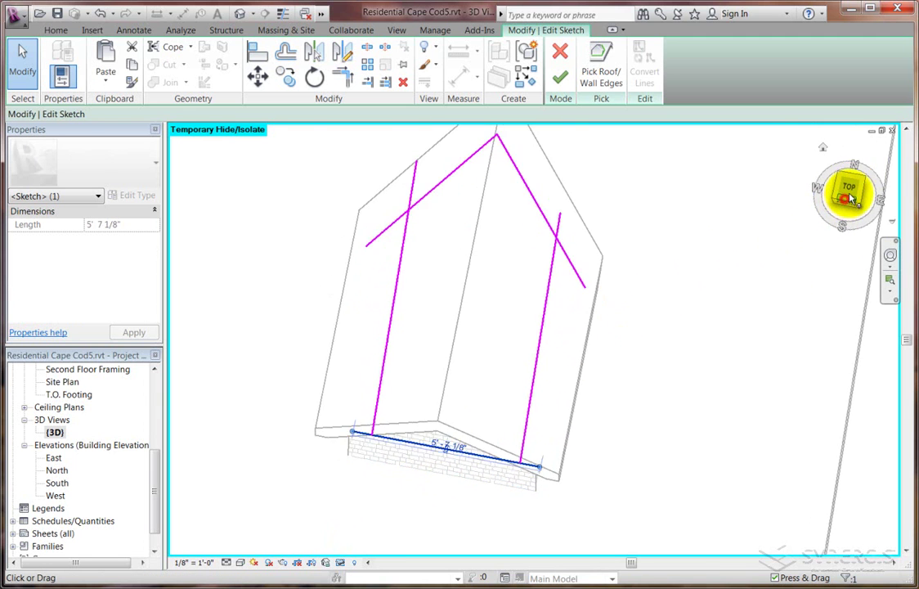
pyautogui.click(850, 182)
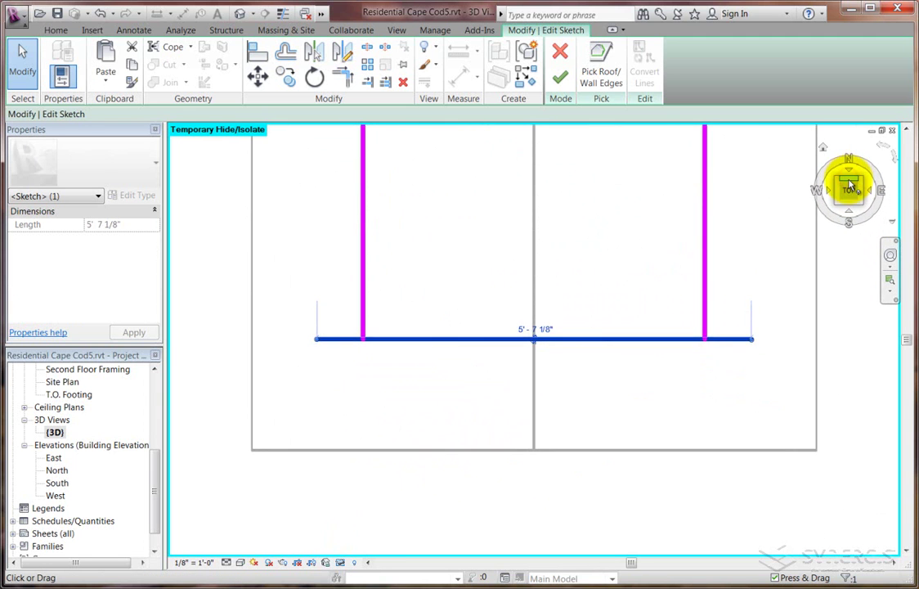
pyautogui.scroll(-1, 567, 475)
pyautogui.moveTo(565, 475); pyautogui.dragTo(514, 546, button='middle')
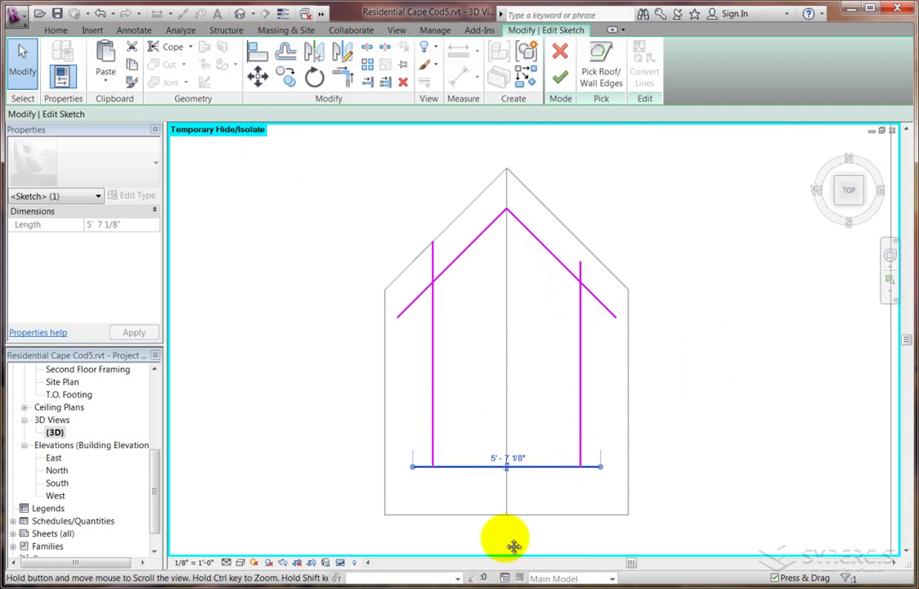
pyautogui.click(735, 389)
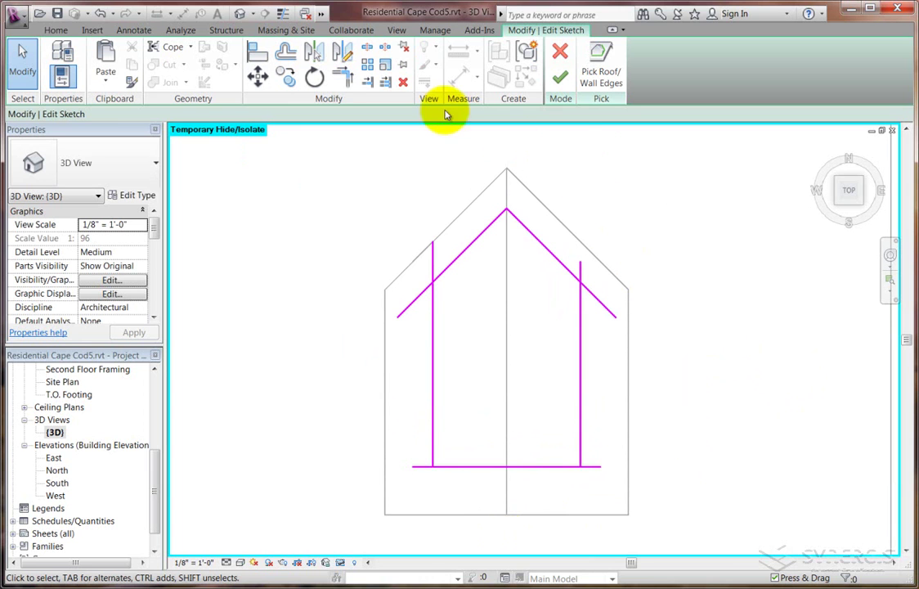
# - Trim both roof lines to the verticals and both verticals to the bottom line, closing all corners
pyautogui.click(345, 82)
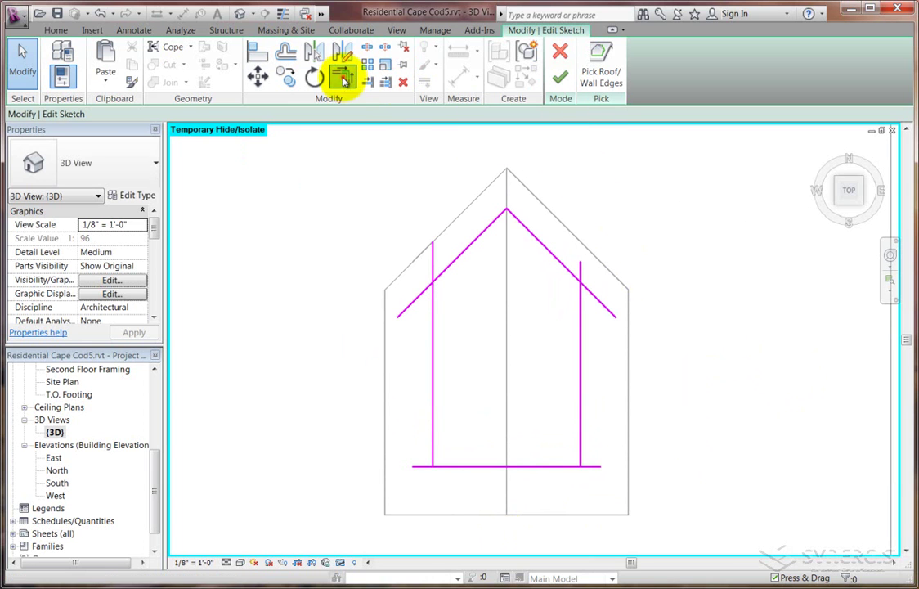
pyautogui.click(446, 270)
pyautogui.click(433, 304)
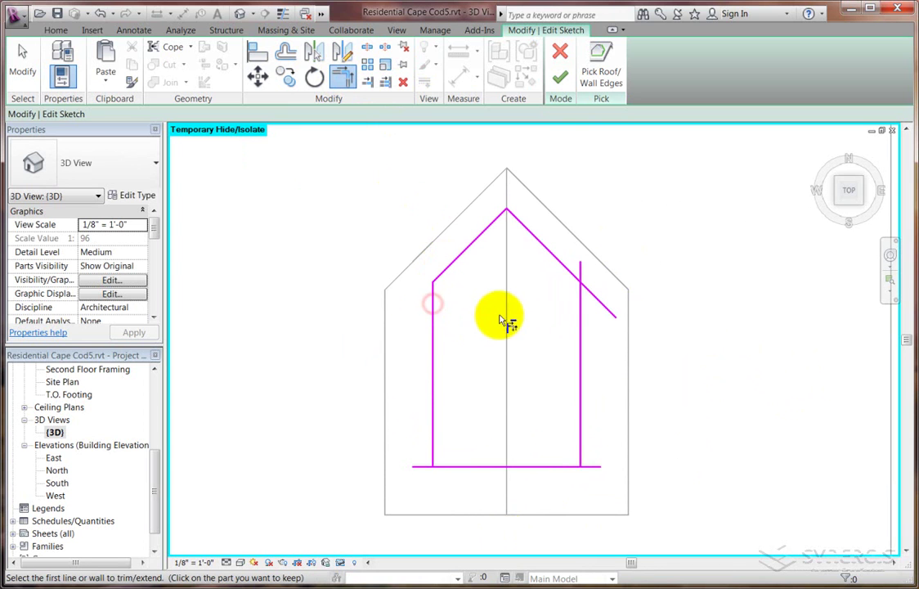
pyautogui.click(570, 273)
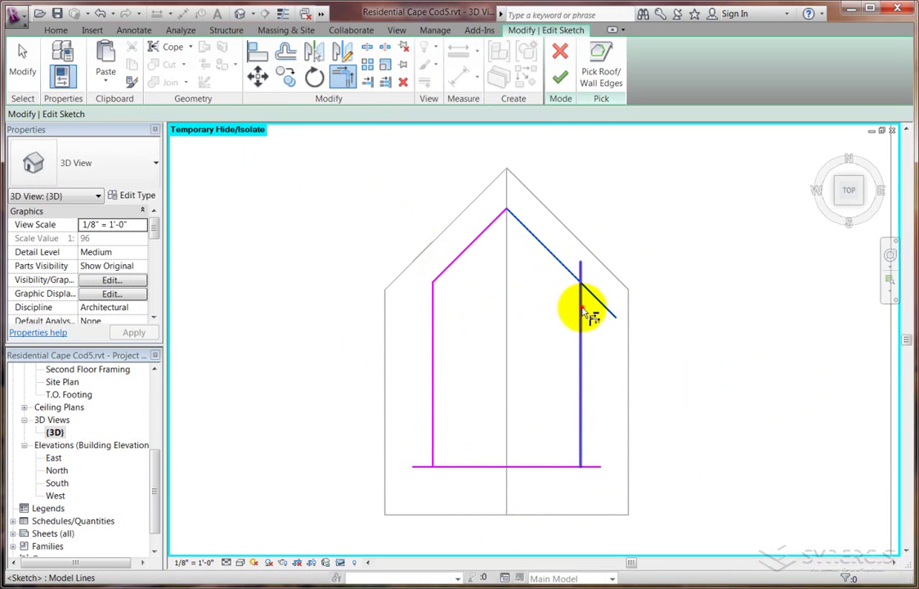
pyautogui.click(581, 311)
pyautogui.click(578, 454)
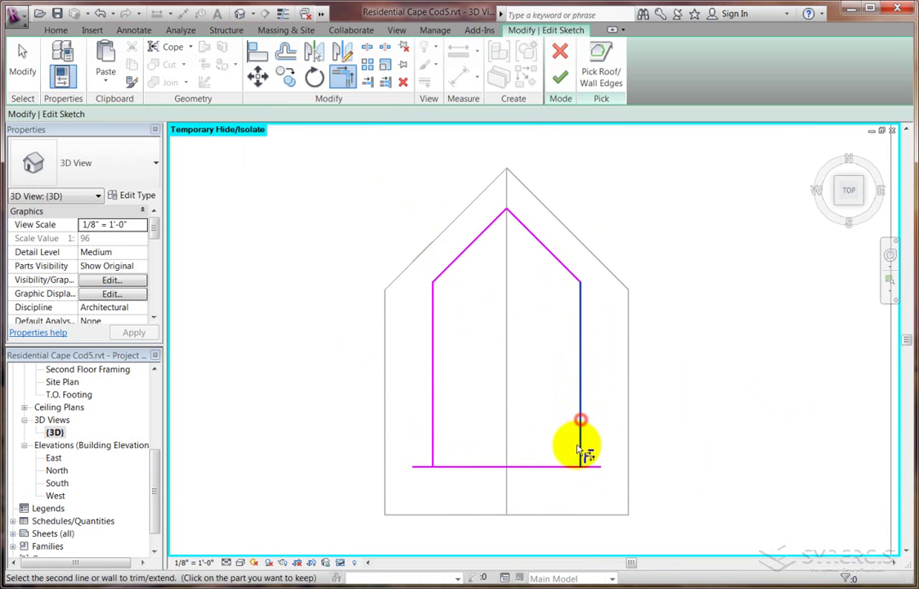
pyautogui.click(564, 468)
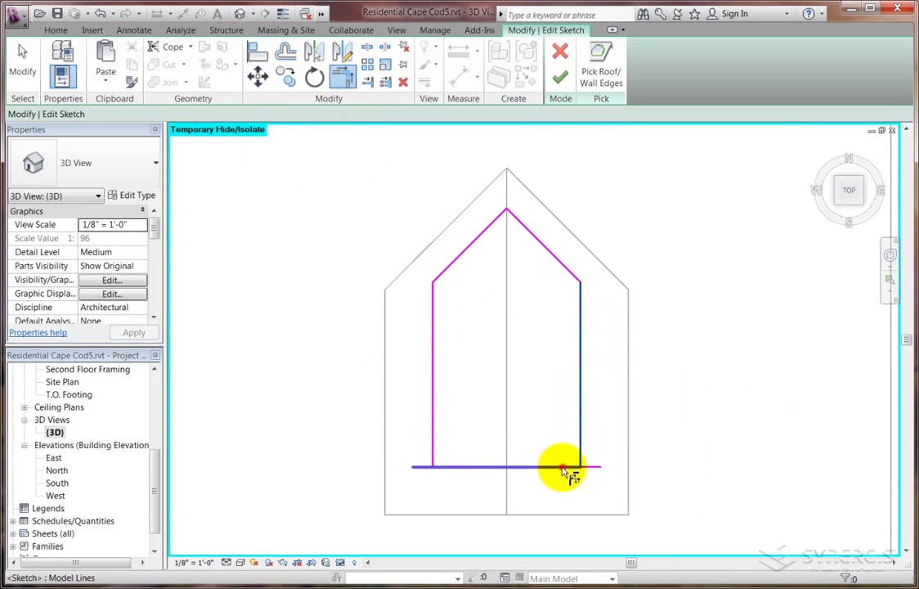
pyautogui.click(433, 454)
pyautogui.click(454, 467)
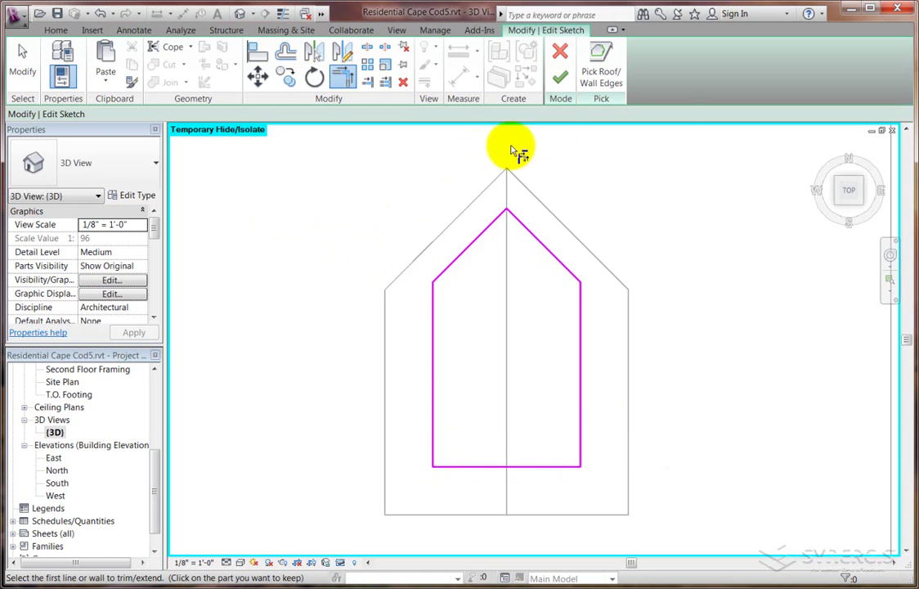
# - Commit the dormer opening sketch and orbit to inspect the cut roof beneath the dormer
pyautogui.click(560, 79)
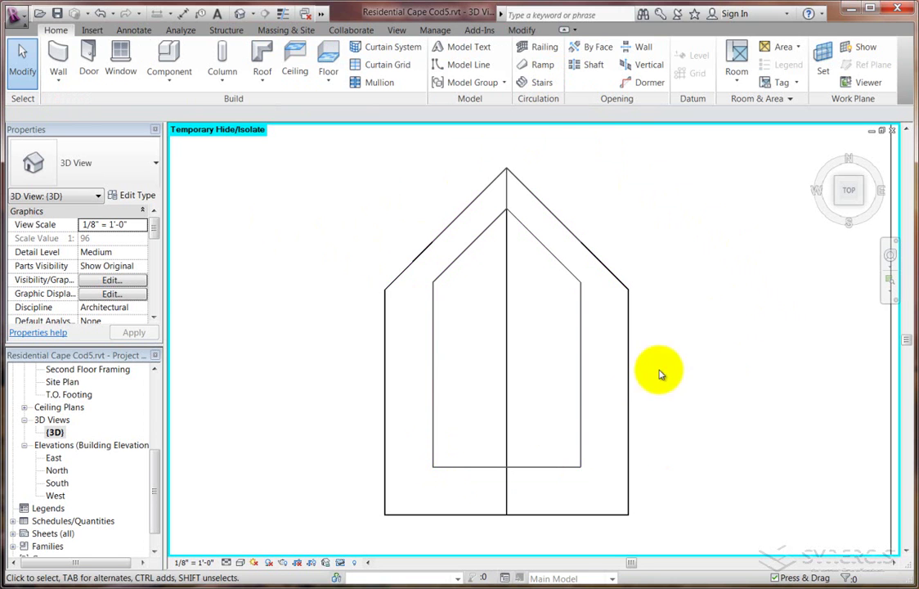
pyautogui.scroll(-2, 615, 393)
pyautogui.keyDown('shift'); pyautogui.moveTo(615, 460); pyautogui.dragTo(521, 300, button='middle'); pyautogui.keyUp('shift')
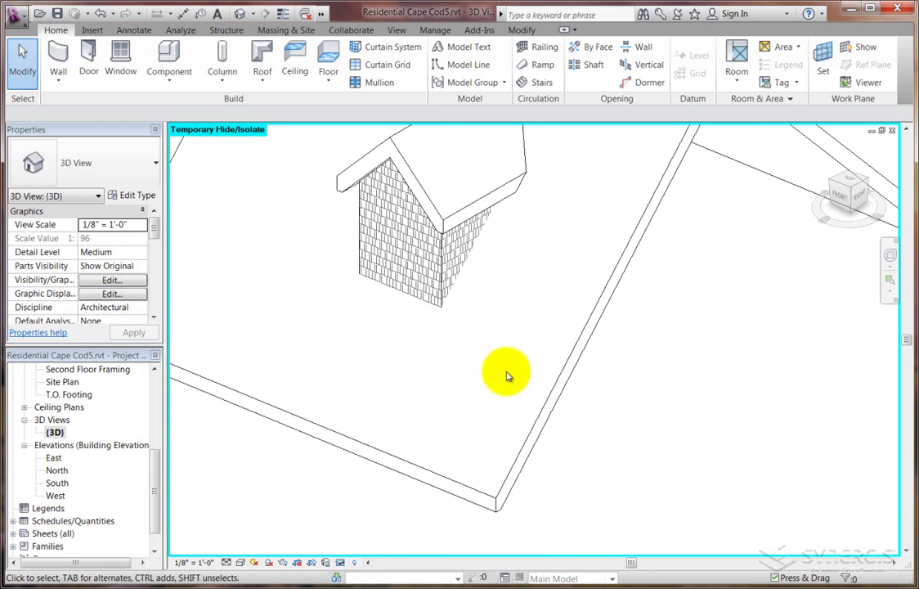
pyautogui.keyDown('shift'); pyautogui.moveTo(506, 379); pyautogui.dragTo(455, 229, button='middle'); pyautogui.keyUp('shift')
pyautogui.scroll(-3, 448, 251)
pyautogui.moveTo(424, 307); pyautogui.dragTo(439, 481, button='middle')
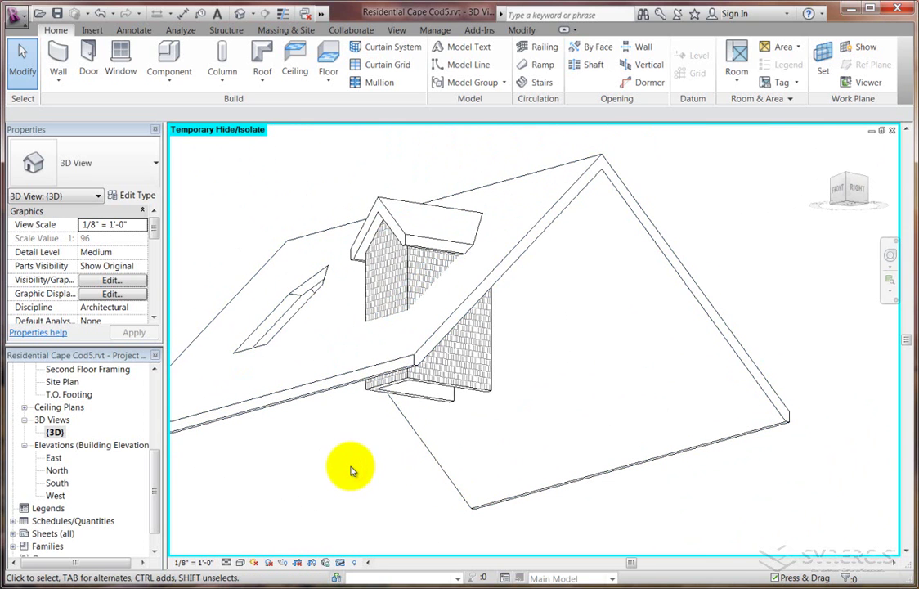
pyautogui.click(328, 33)
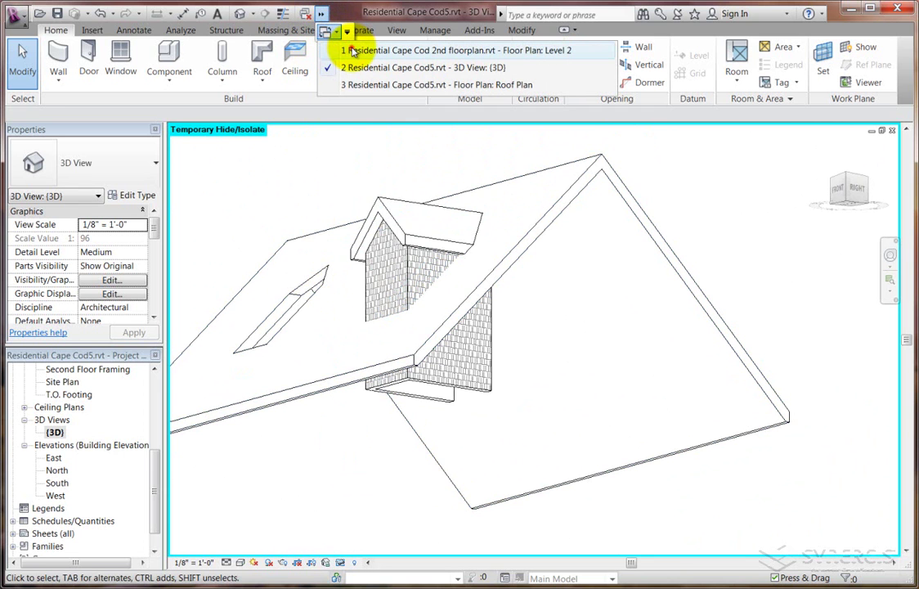
pyautogui.click(351, 51)
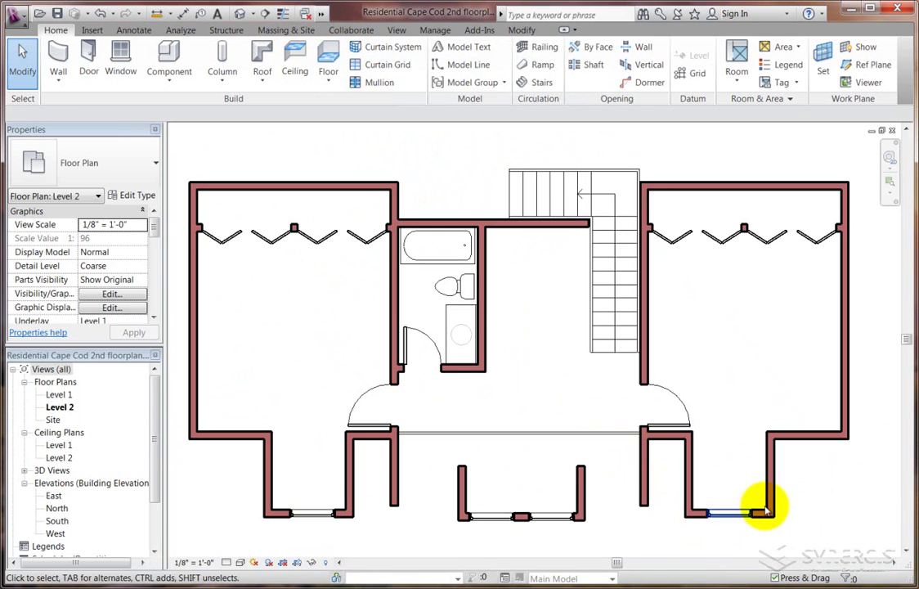
pyautogui.moveTo(810, 467); pyautogui.dragTo(672, 540)
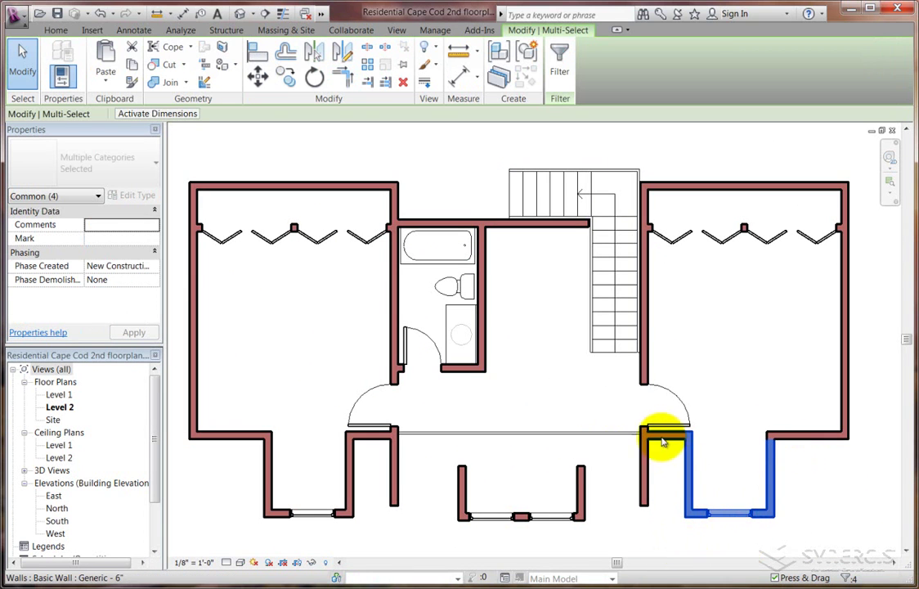
pyautogui.click(804, 476)
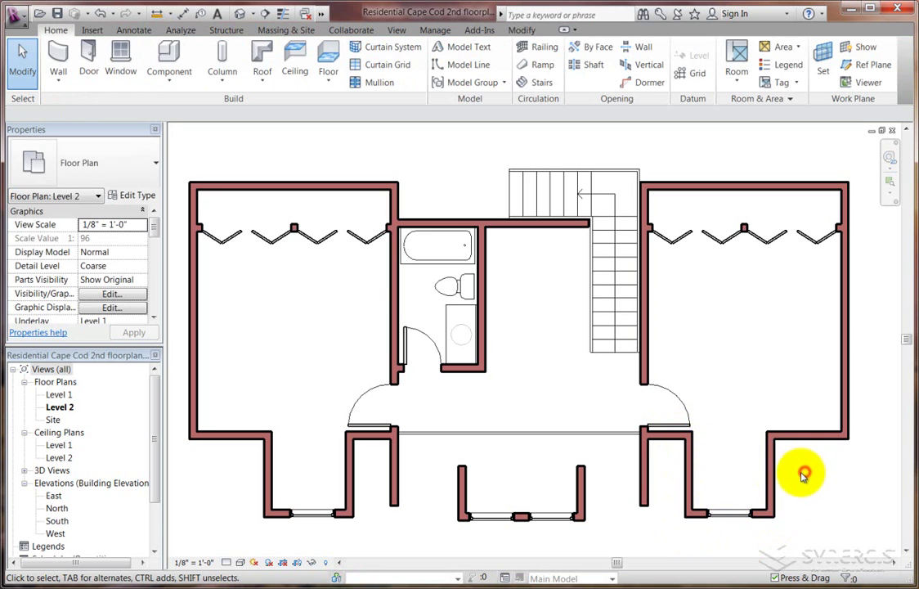
pyautogui.click(325, 35)
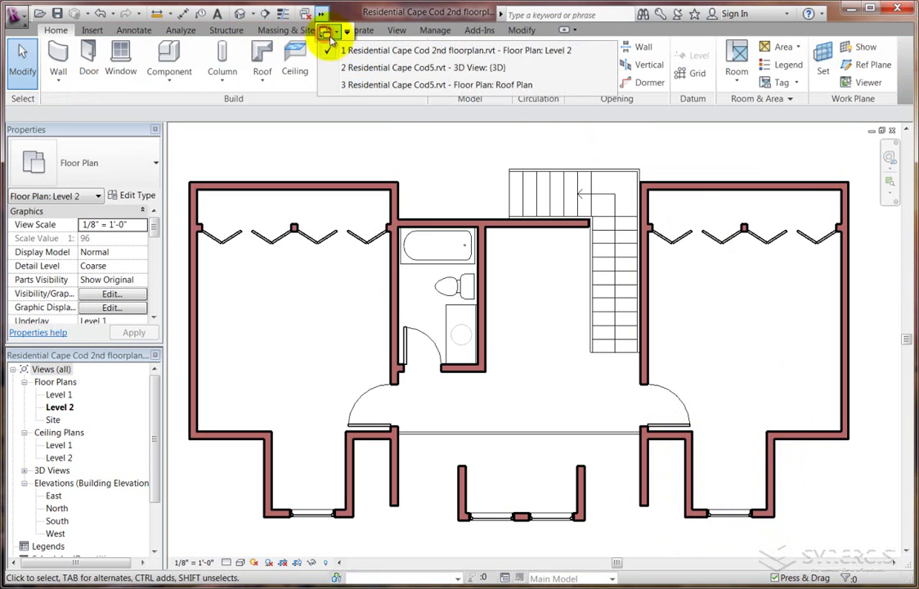
pyautogui.click(343, 68)
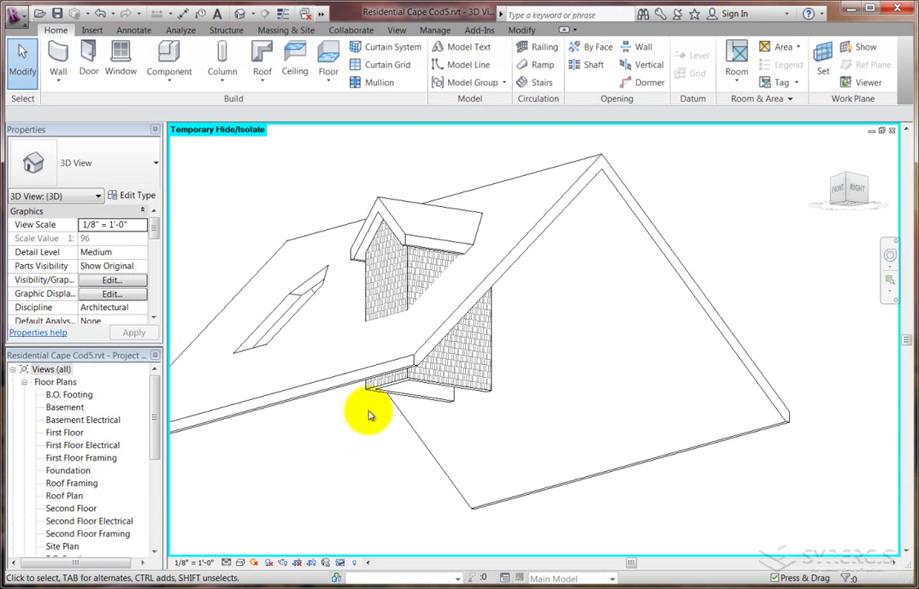
# - Select the dormer's two side walls and front wall and attach their bases to the main roof
pyautogui.click(421, 379)
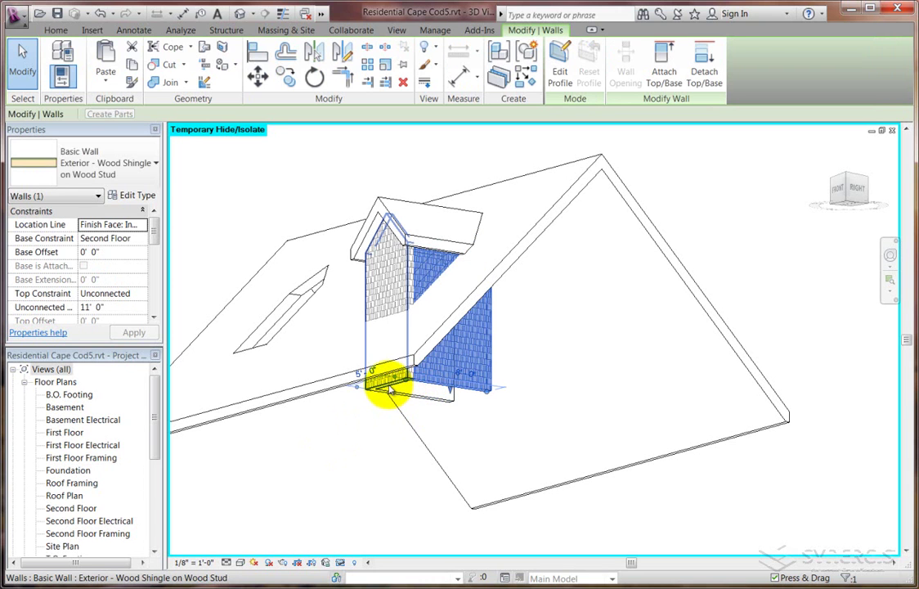
pyautogui.keyDown('ctrl'); pyautogui.click(401, 399); pyautogui.keyUp('ctrl')
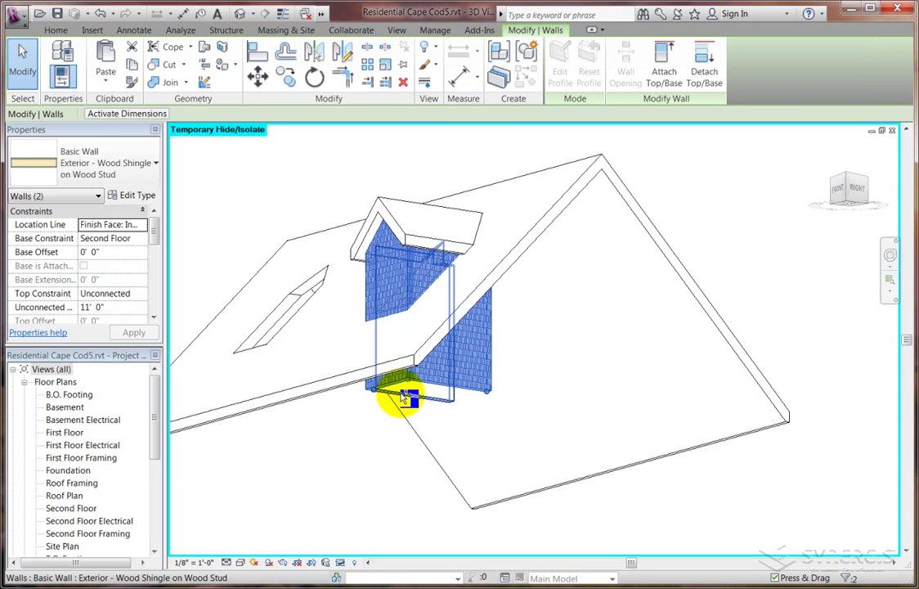
pyautogui.keyDown('ctrl'); pyautogui.click(404, 398); pyautogui.keyUp('ctrl')
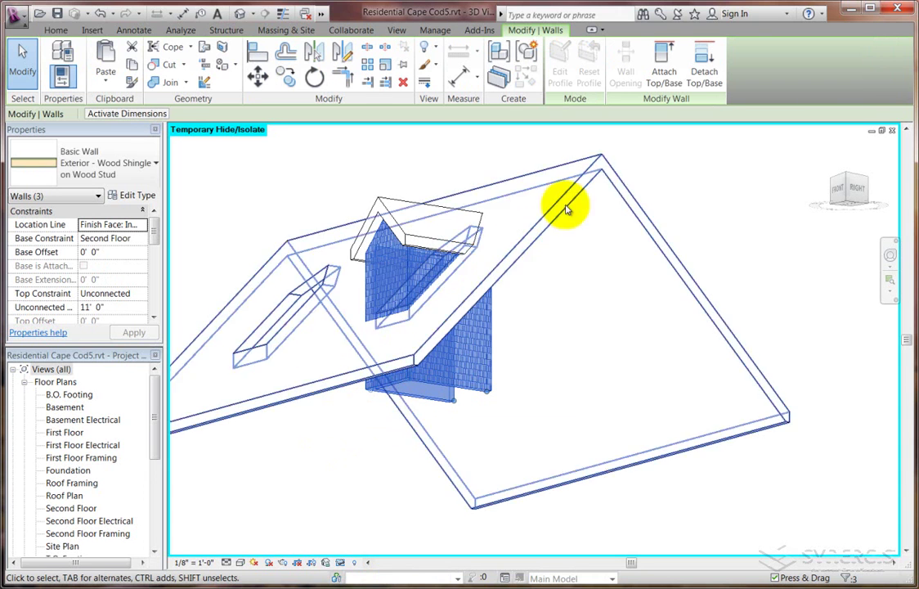
pyautogui.click(663, 73)
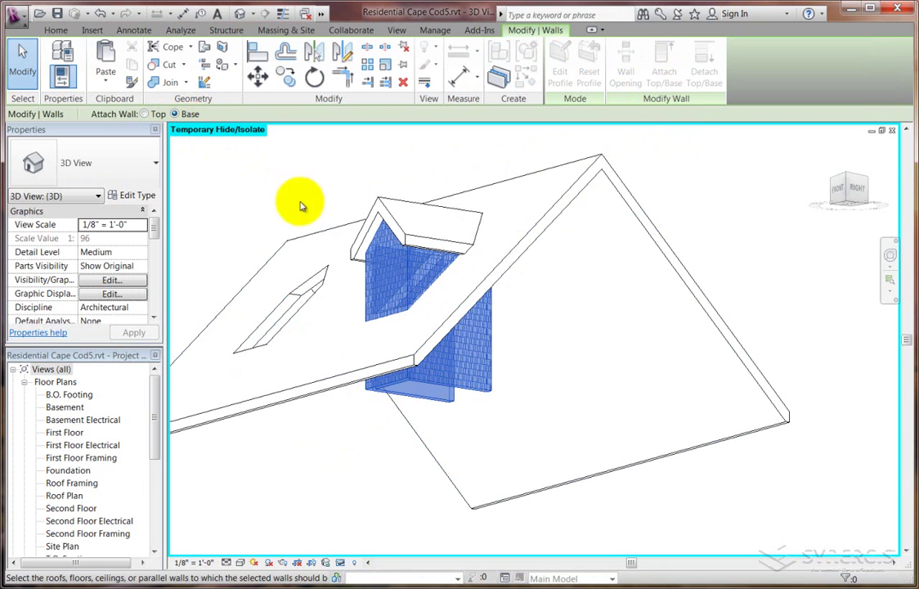
pyautogui.click(529, 184)
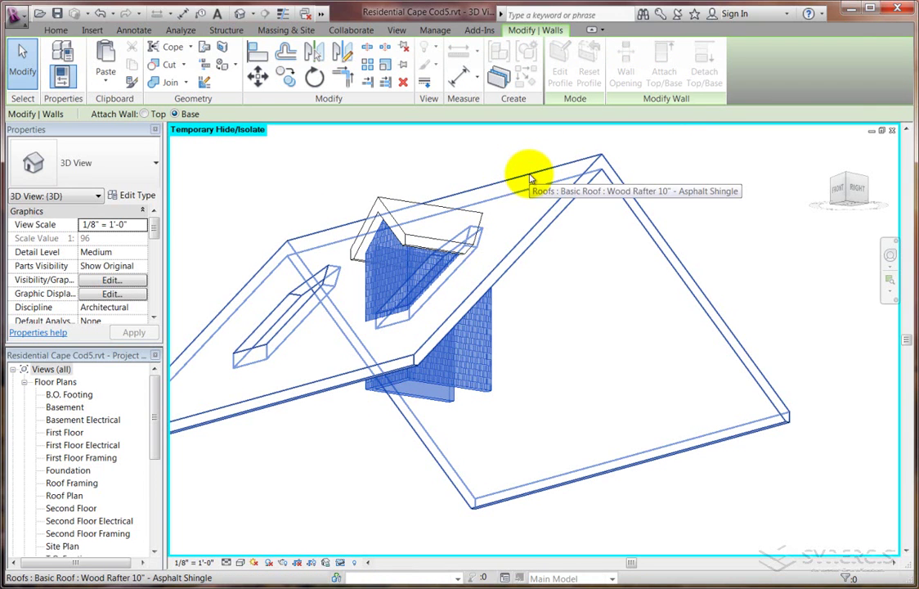
pyautogui.click(530, 178)
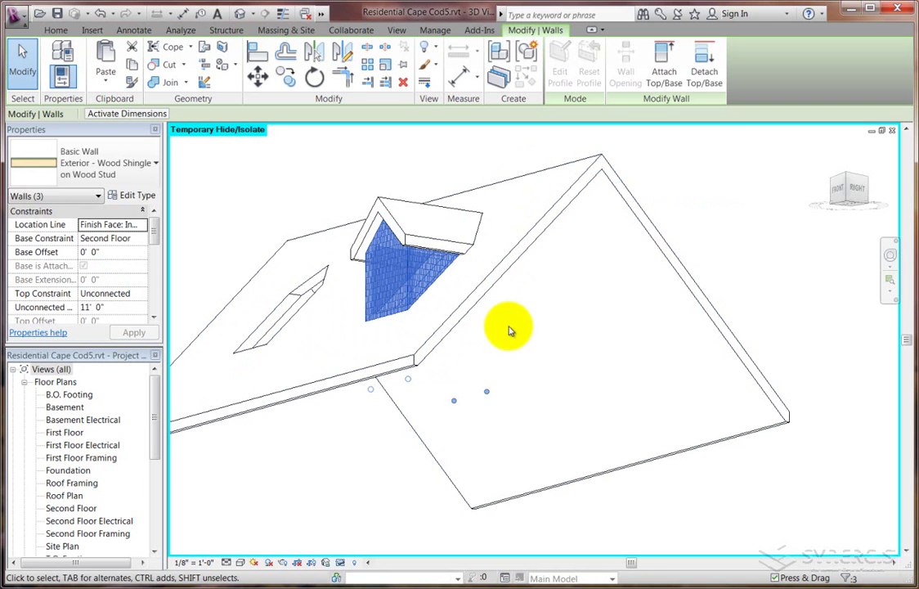
pyautogui.keyDown('shift'); pyautogui.moveTo(436, 482); pyautogui.dragTo(270, 416, button='middle'); pyautogui.keyUp('shift')
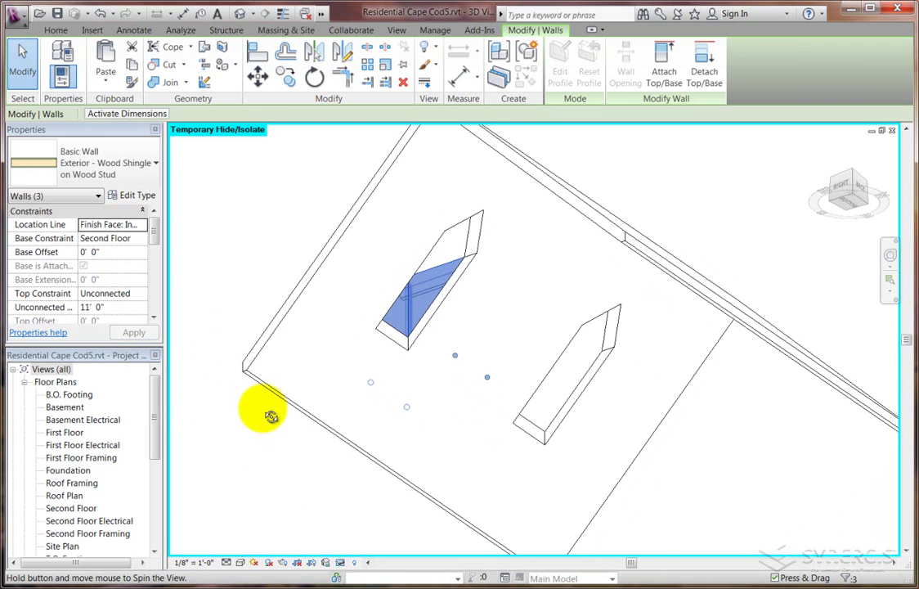
# - Reset Temporary Hide/Isolate to show the whole house and view it from below
pyautogui.click(340, 563)
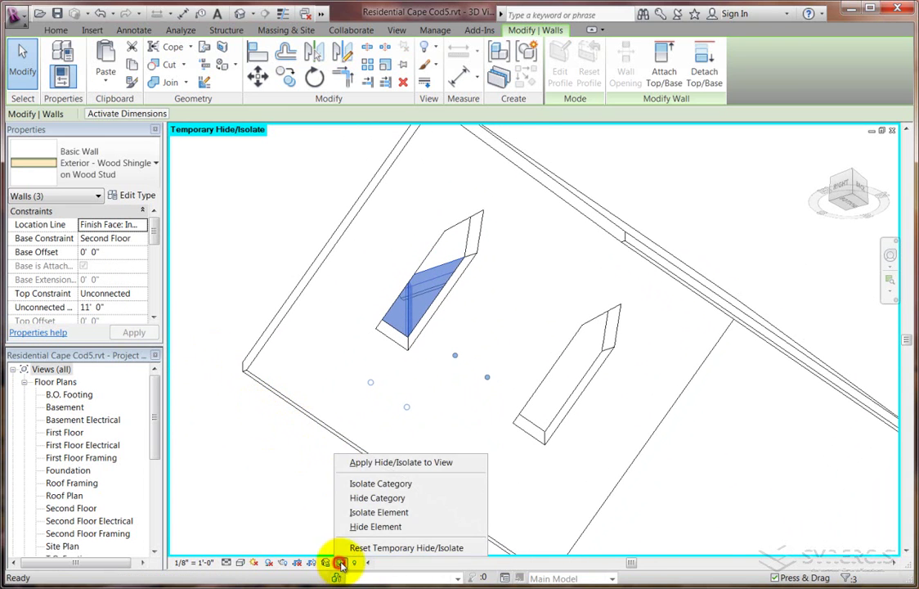
pyautogui.click(379, 548)
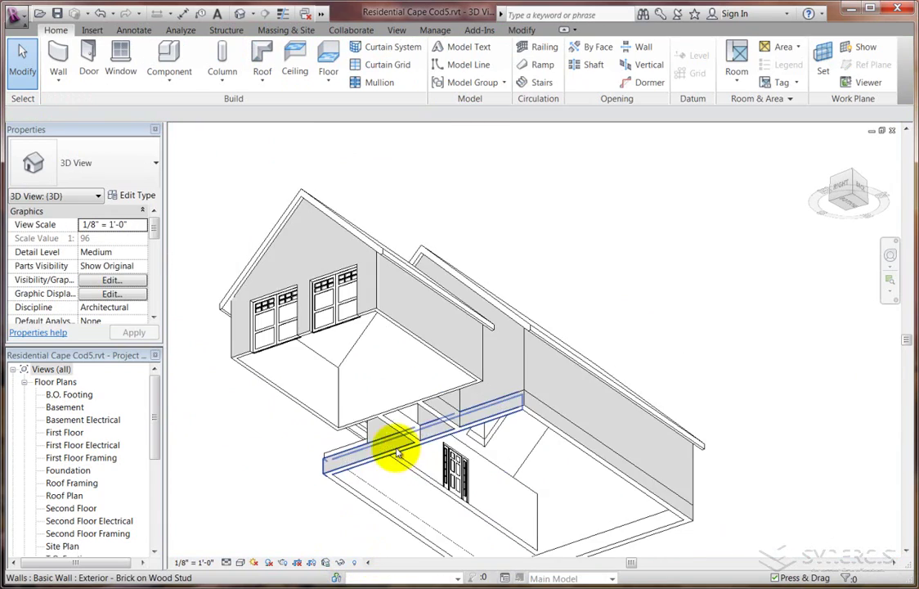
pyautogui.keyDown('shift'); pyautogui.moveTo(390, 440); pyautogui.dragTo(286, 372, button='middle'); pyautogui.keyUp('shift')
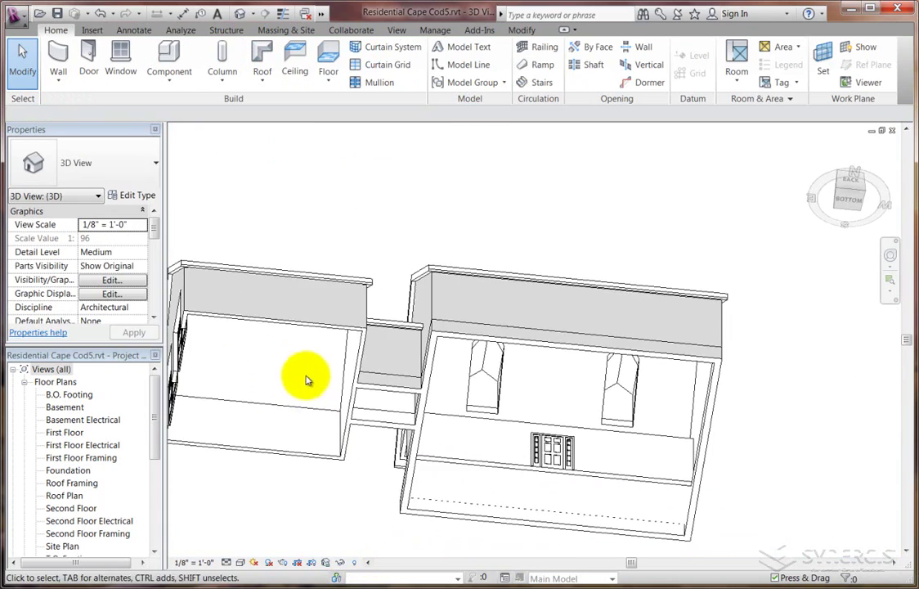
# - Set the visual style to Shaded and orbit to a steeper underside view
pyautogui.click(242, 563)
pyautogui.click(250, 519)
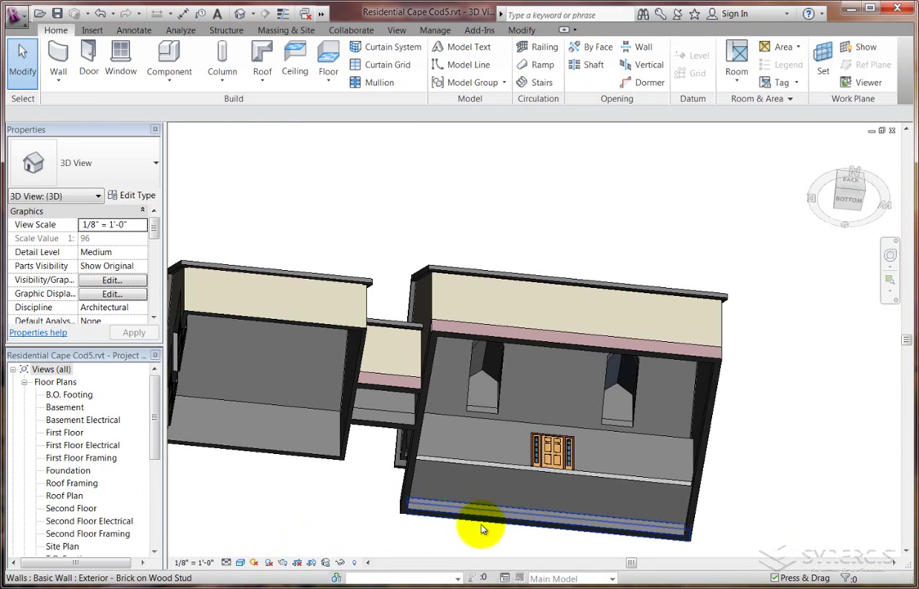
pyautogui.keyDown('shift'); pyautogui.moveTo(609, 484); pyautogui.dragTo(536, 481, button='middle'); pyautogui.keyUp('shift')
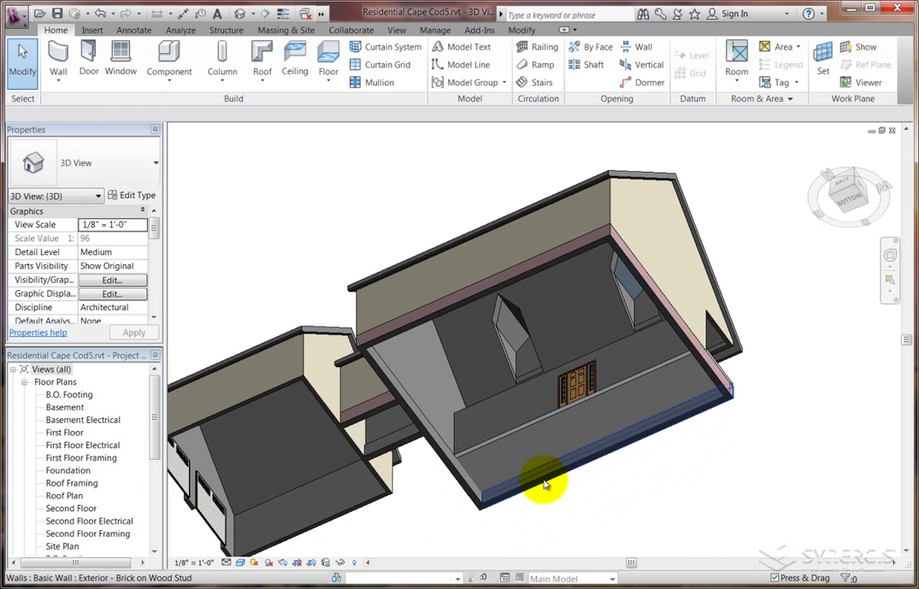